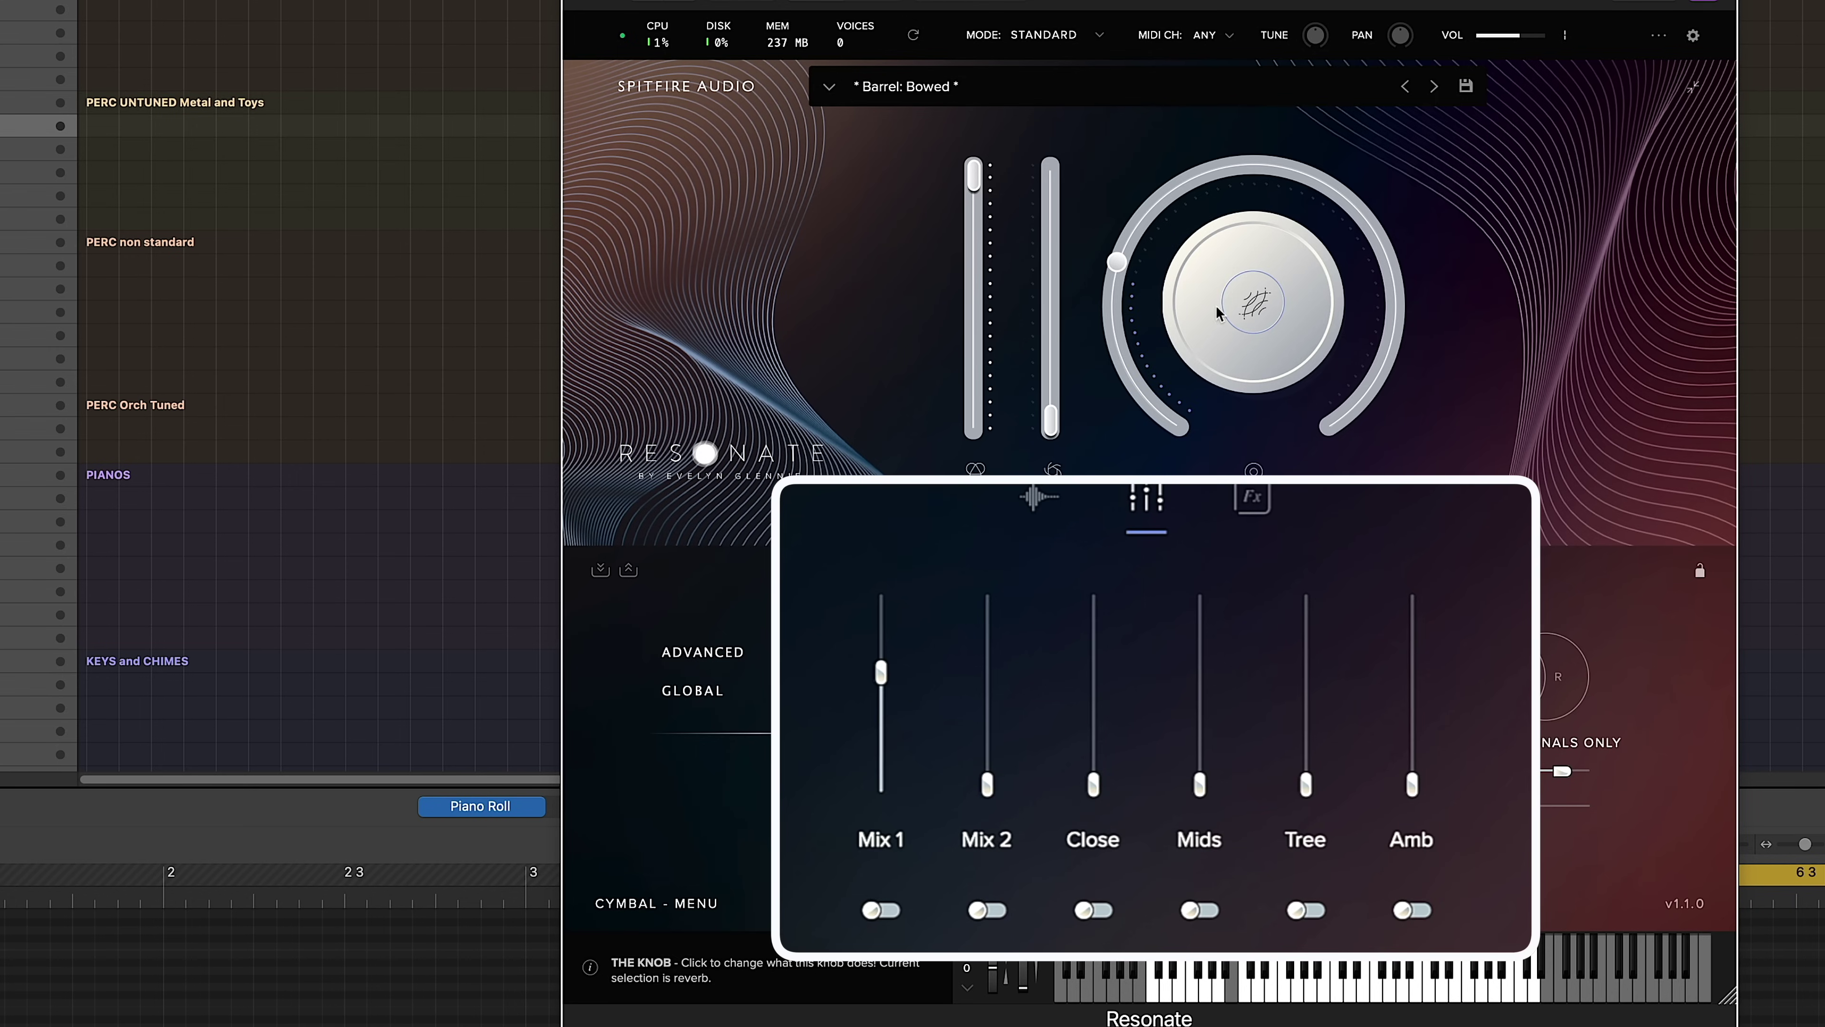
Browse the list of presets in the Resonate instrument
{"action": "left_click", "coordinate": [1063, 86]}
{"action": "left_click_drag", "start_coordinate": [1479, 259], "coordinate": [1441, 53]}
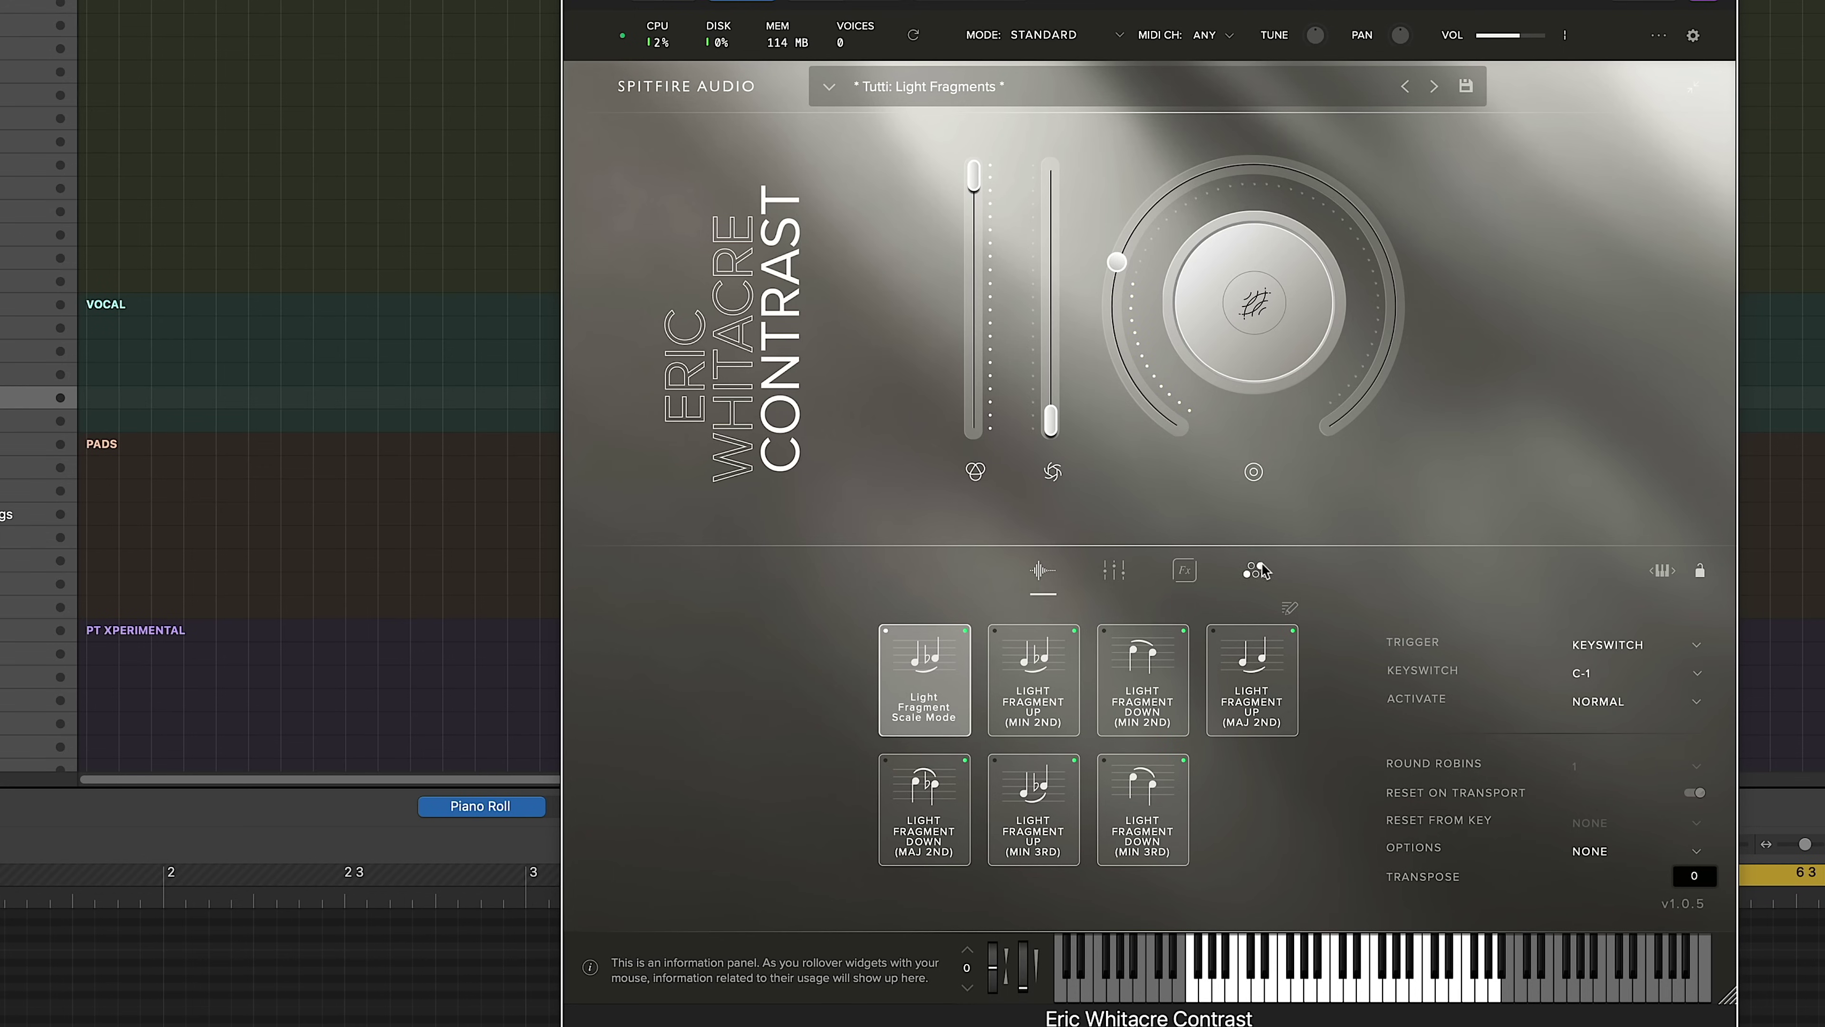
Look through the articulation, signal mixer and remaining control pages of the Eric Whitacre Contrast instrument
{"action": "left_click", "coordinate": [1258, 569]}
{"action": "left_click", "coordinate": [1044, 572]}
{"action": "left_click", "coordinate": [1113, 570]}
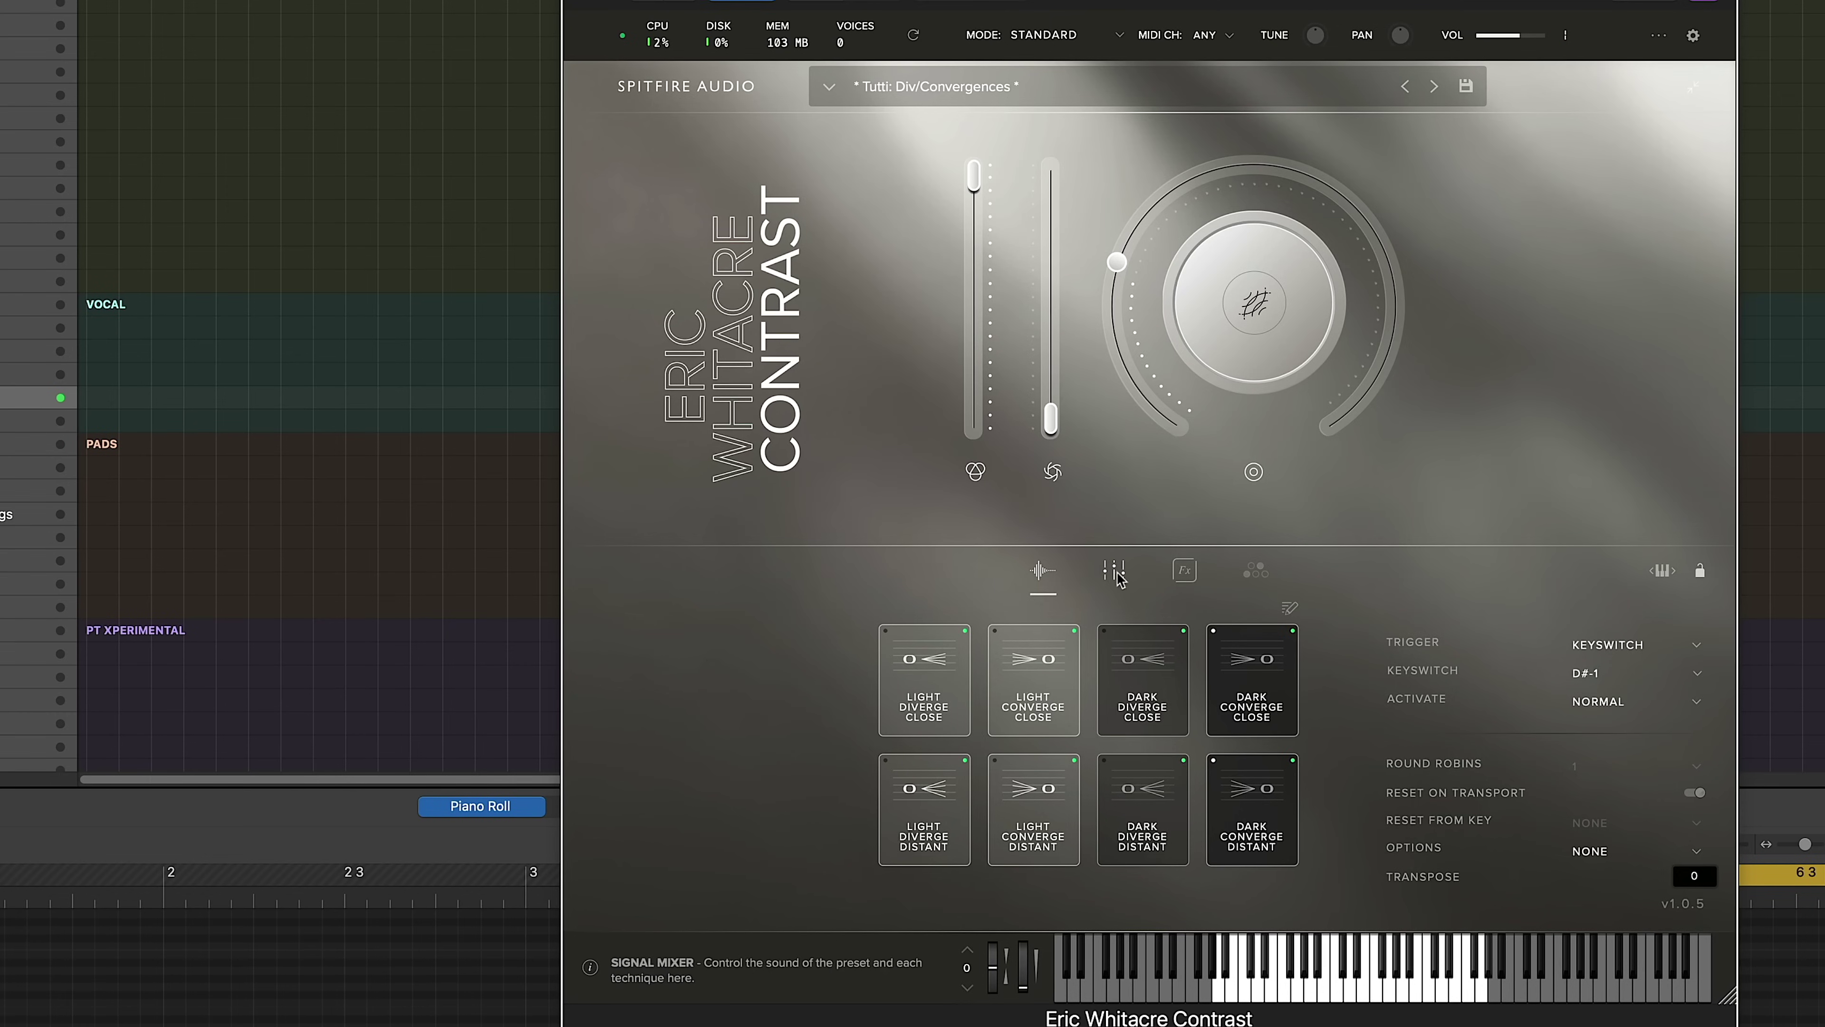
{"action": "left_click", "coordinate": [1114, 569]}
{"action": "left_click", "coordinate": [1042, 569]}
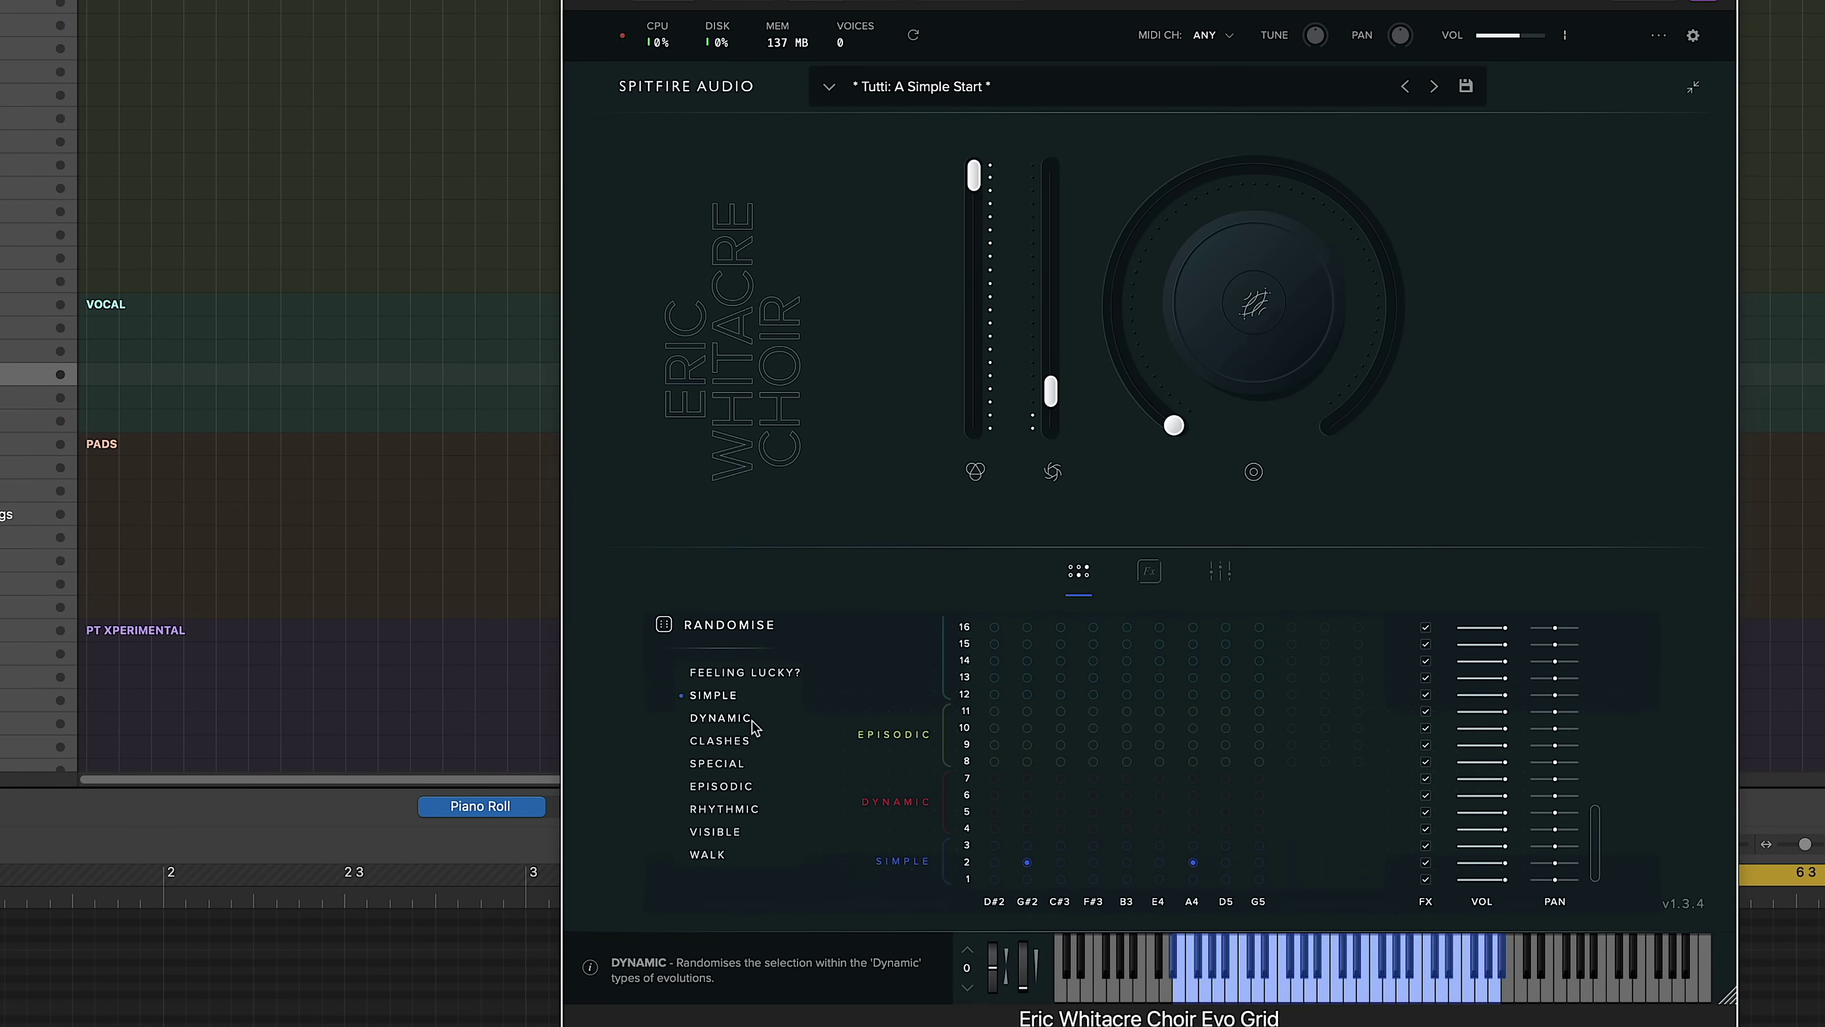
Randomise the Eric Whitacre Choir evo grid using the Clashes type of evolutions
{"action": "left_click", "coordinate": [747, 744]}
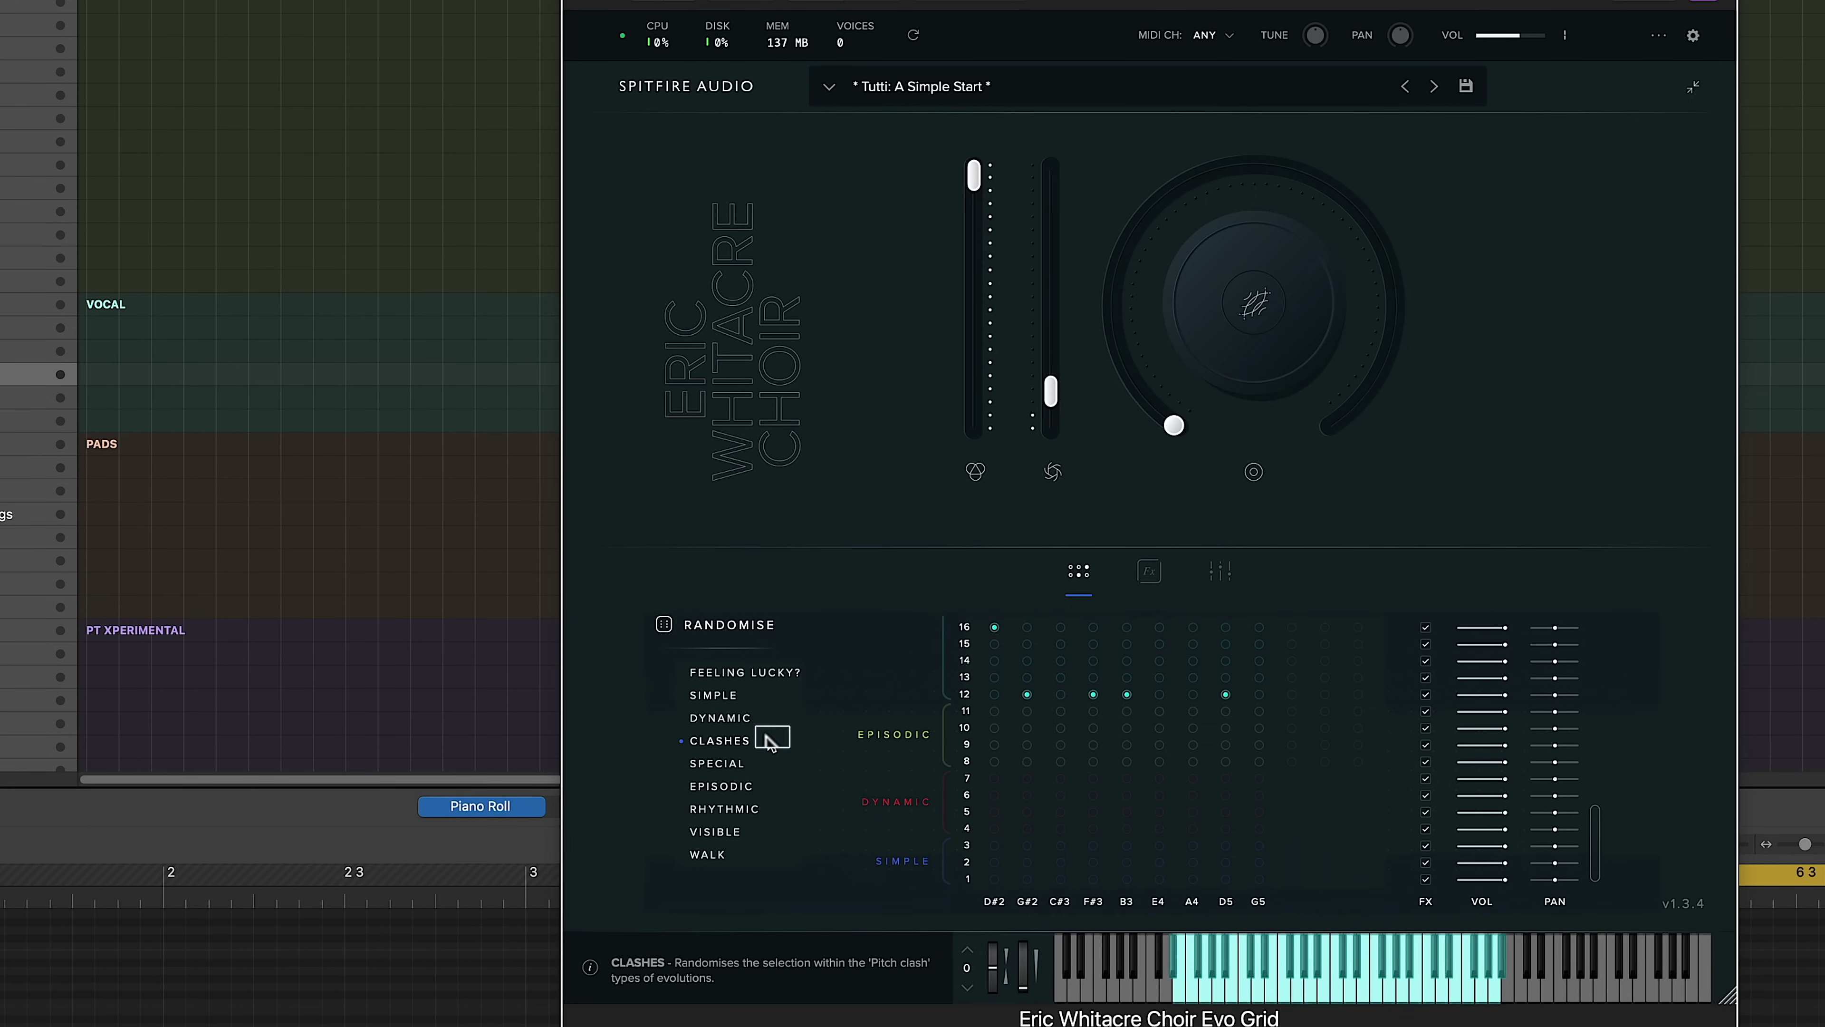
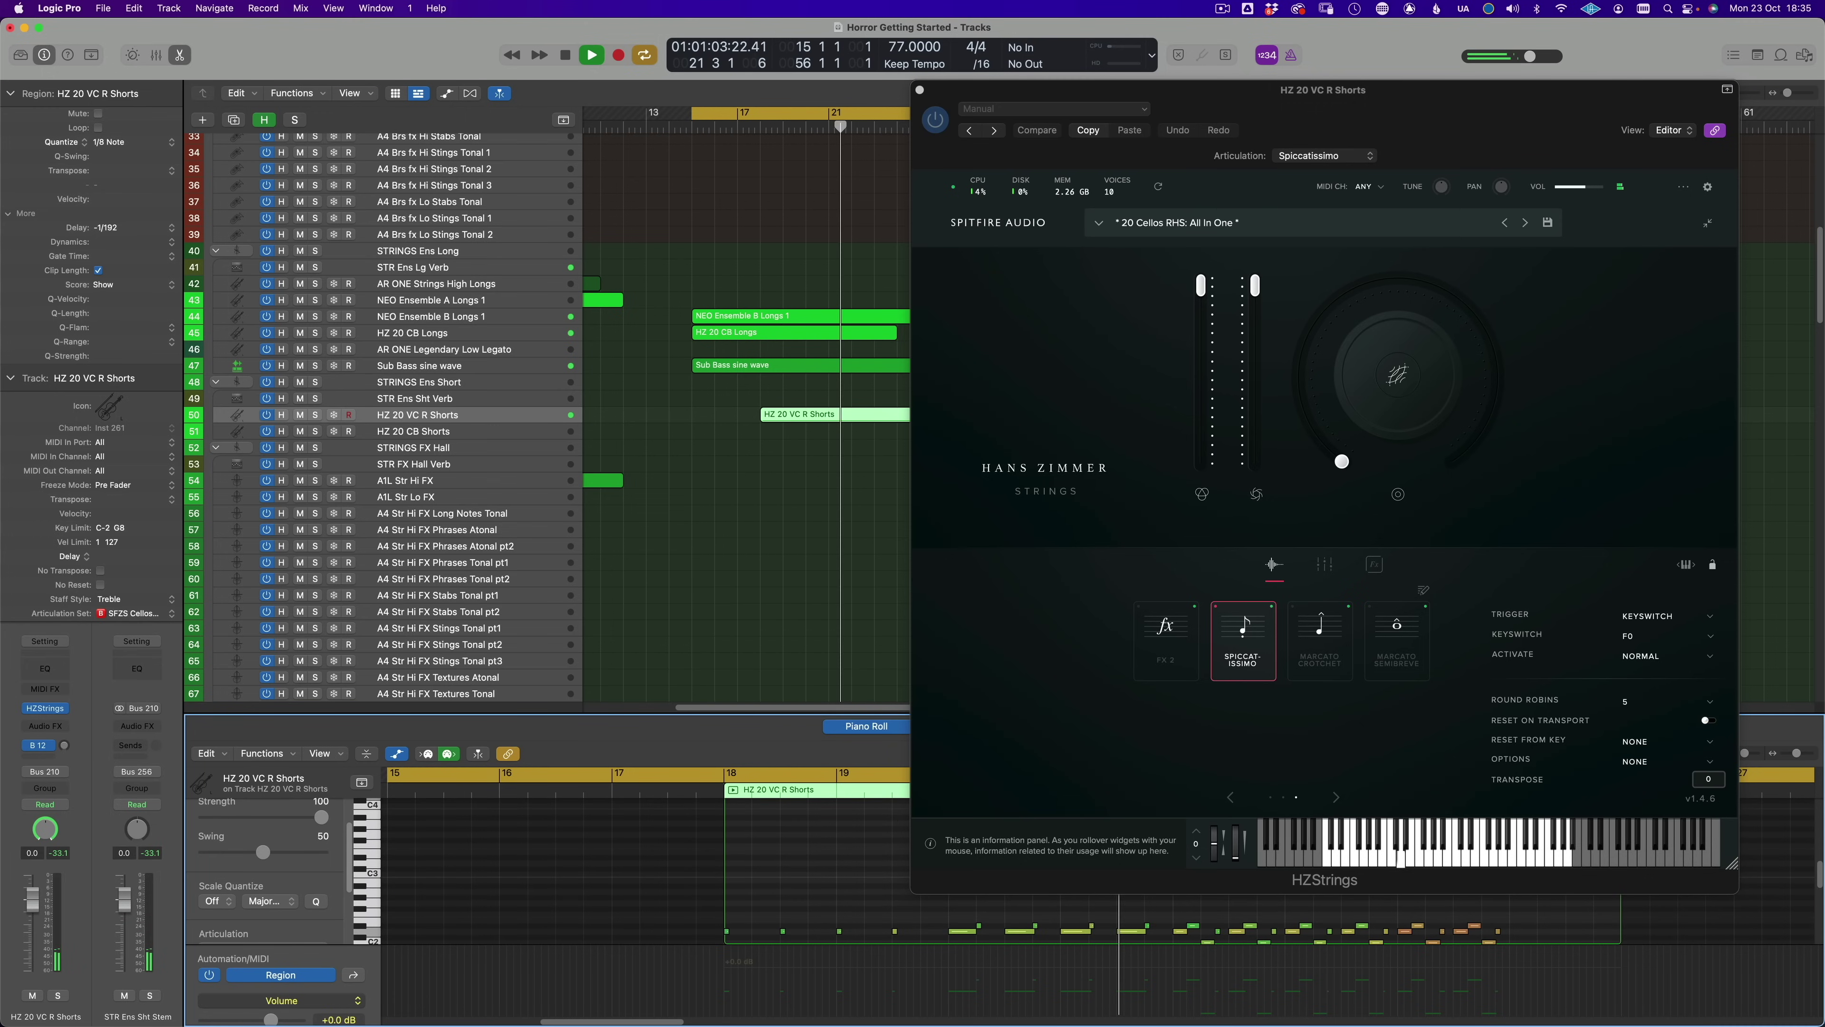
Inspect the AO XXL Percussion and PT Pens parts and the piano and keys tracks during playback, and stop it
{"action": "scroll", "coordinate": [395, 416], "scroll_direction": "down", "scroll_amount": 10}
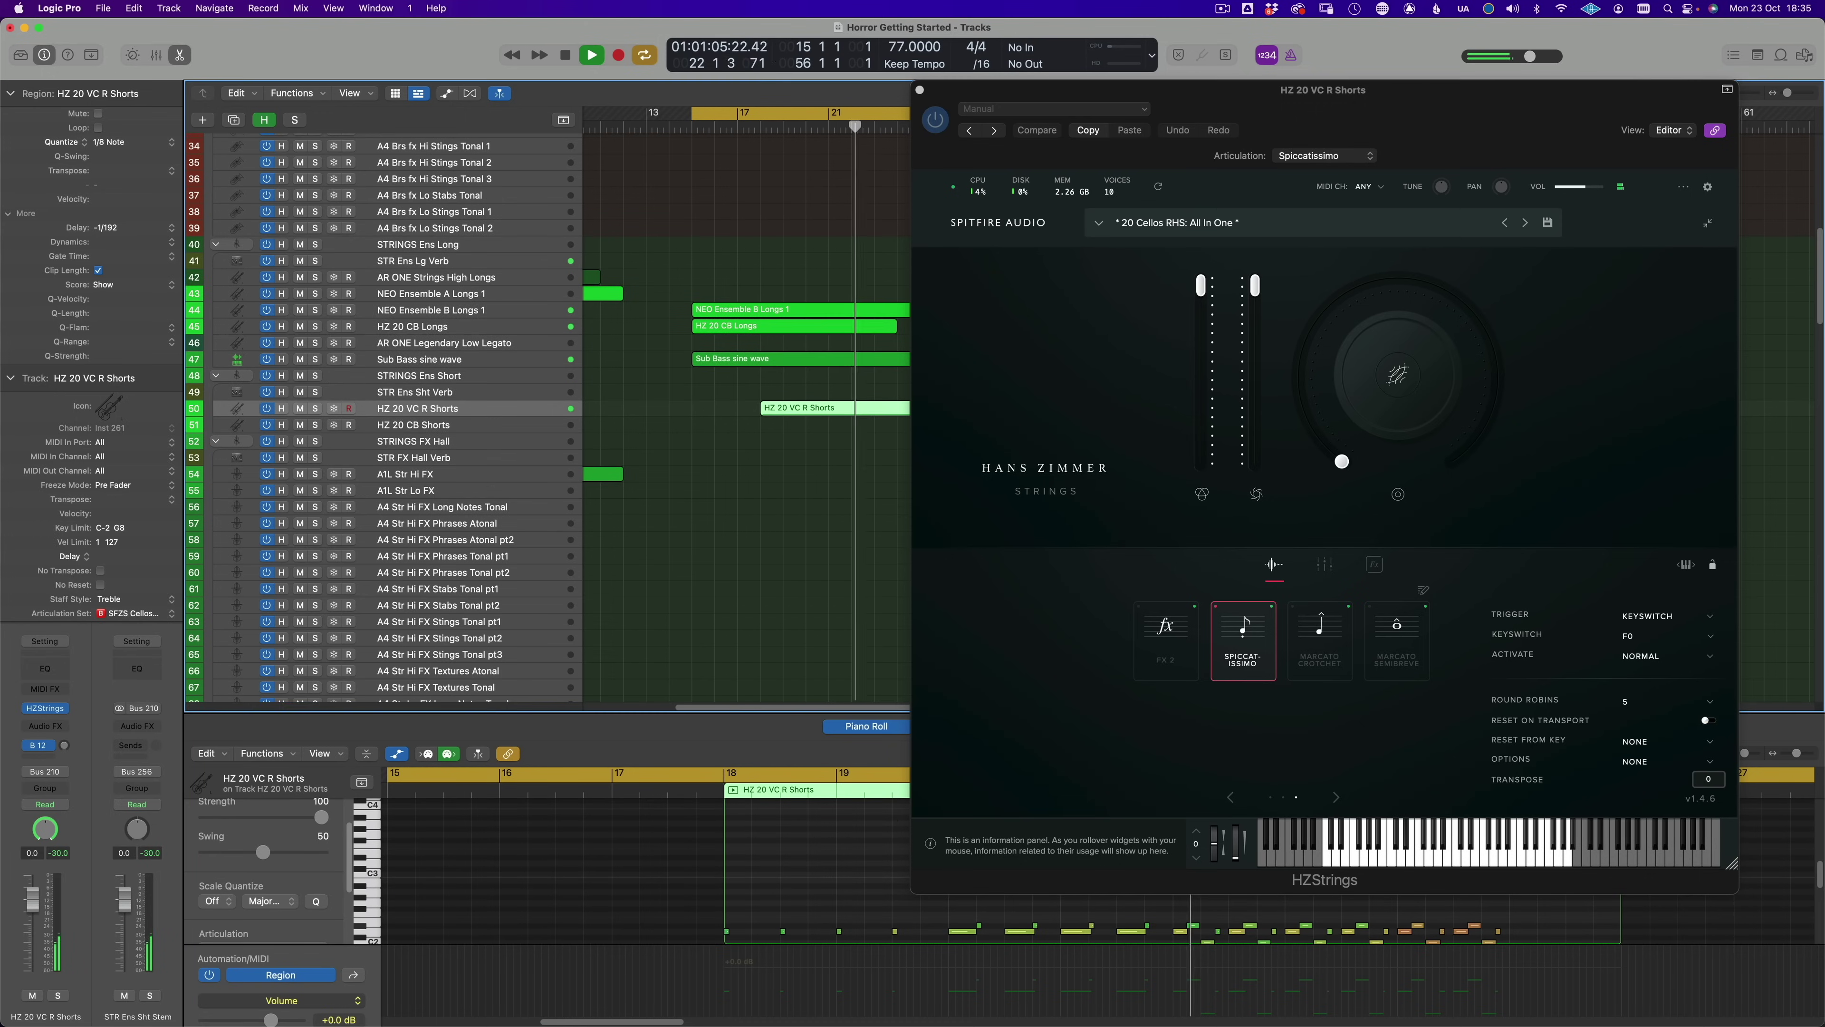
{"action": "scroll", "coordinate": [395, 417], "scroll_direction": "down", "scroll_amount": 6}
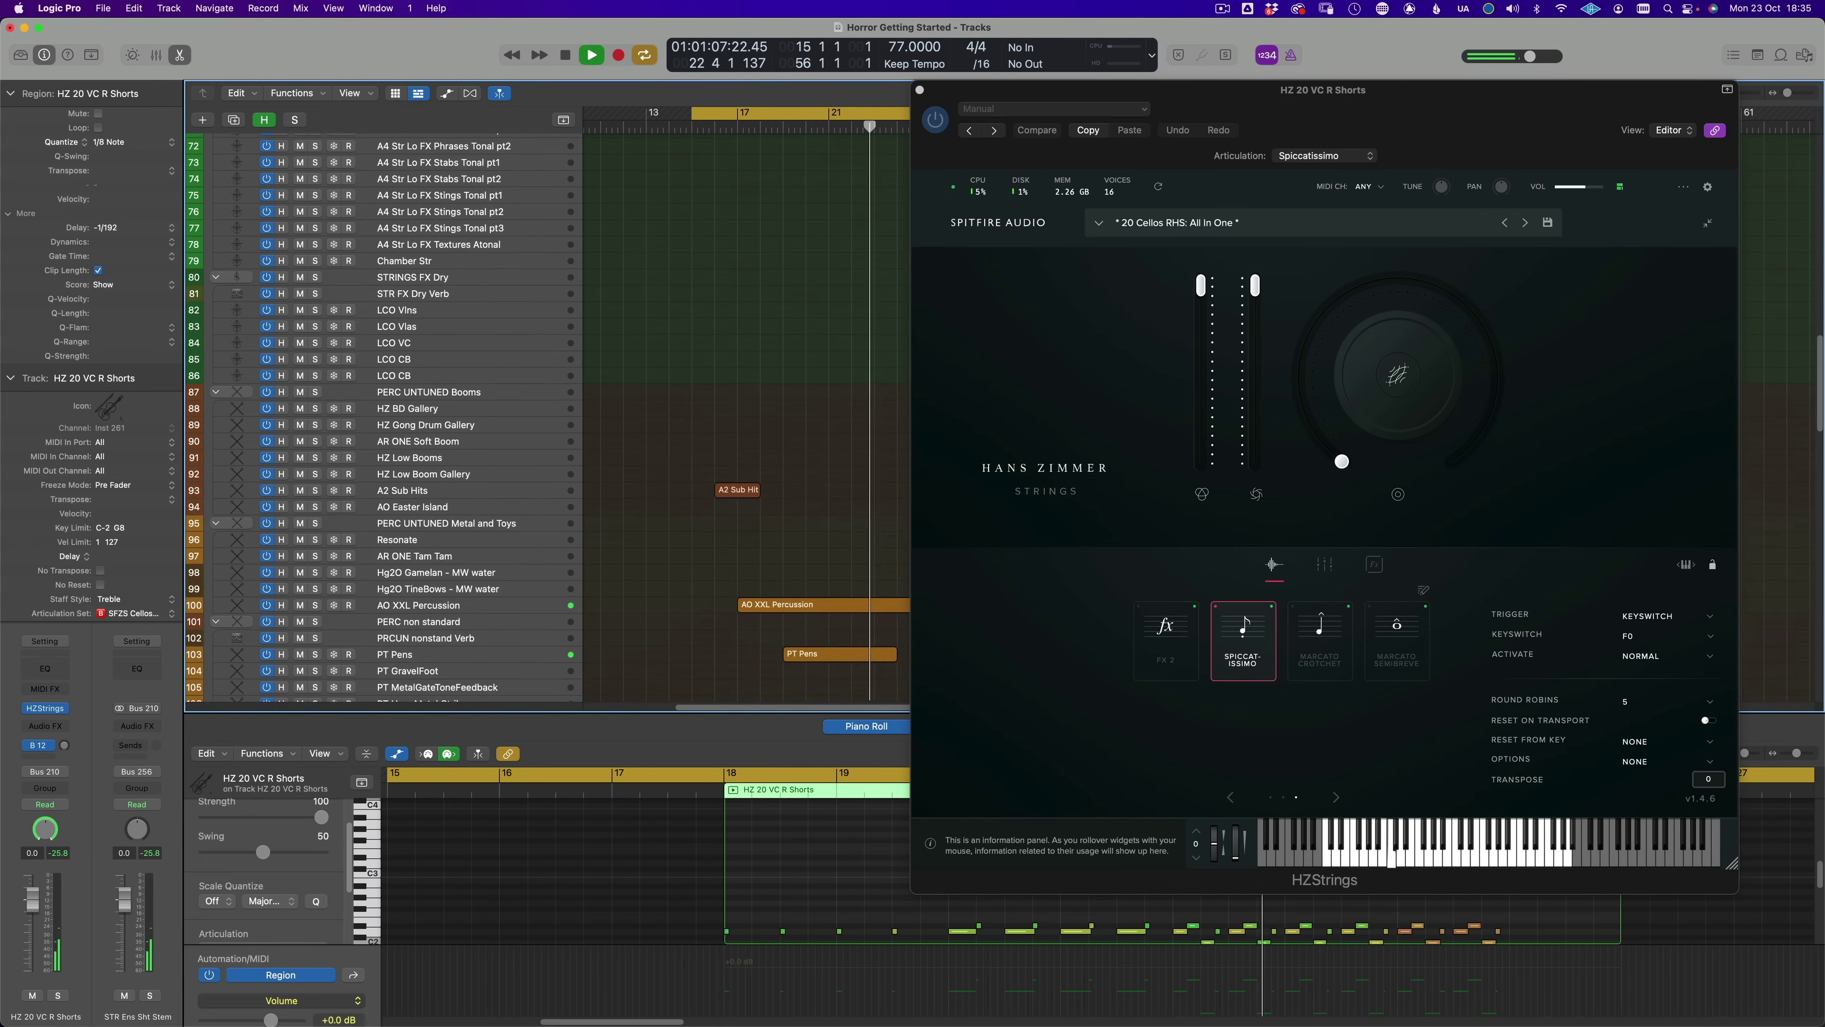
{"action": "left_click", "coordinate": [418, 498]}
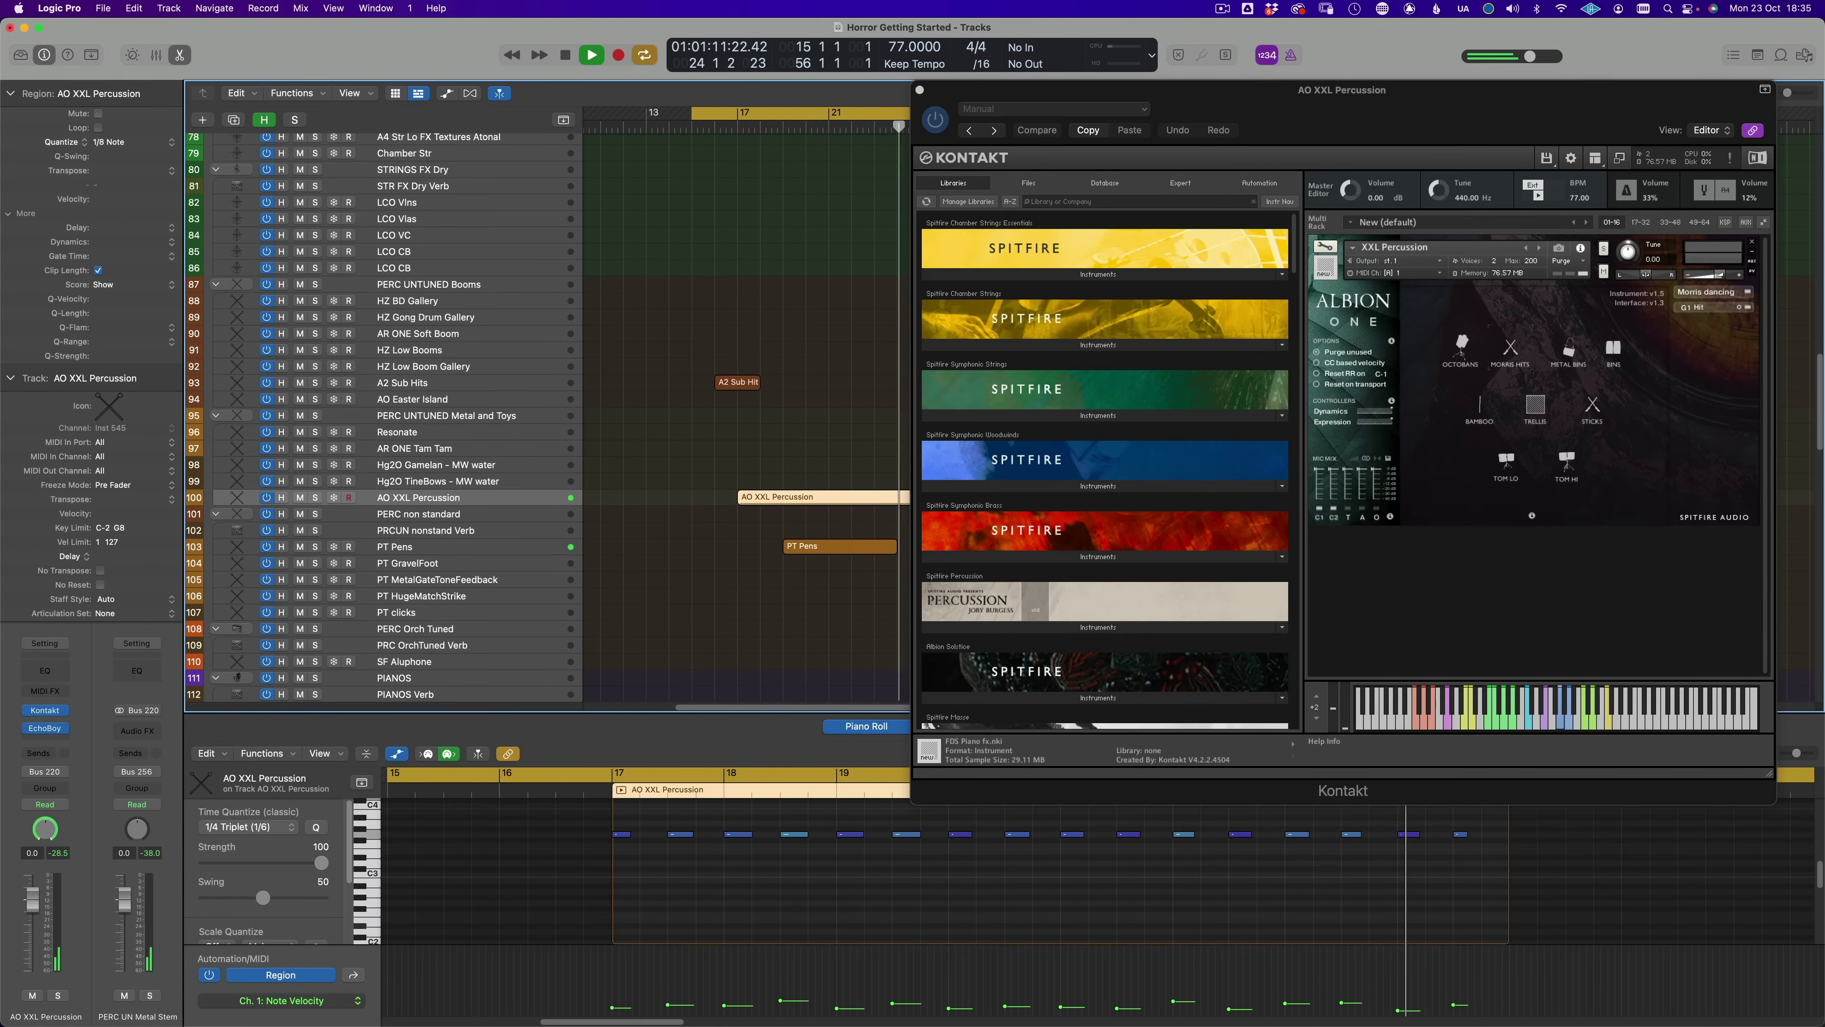
{"action": "left_click", "coordinate": [395, 546]}
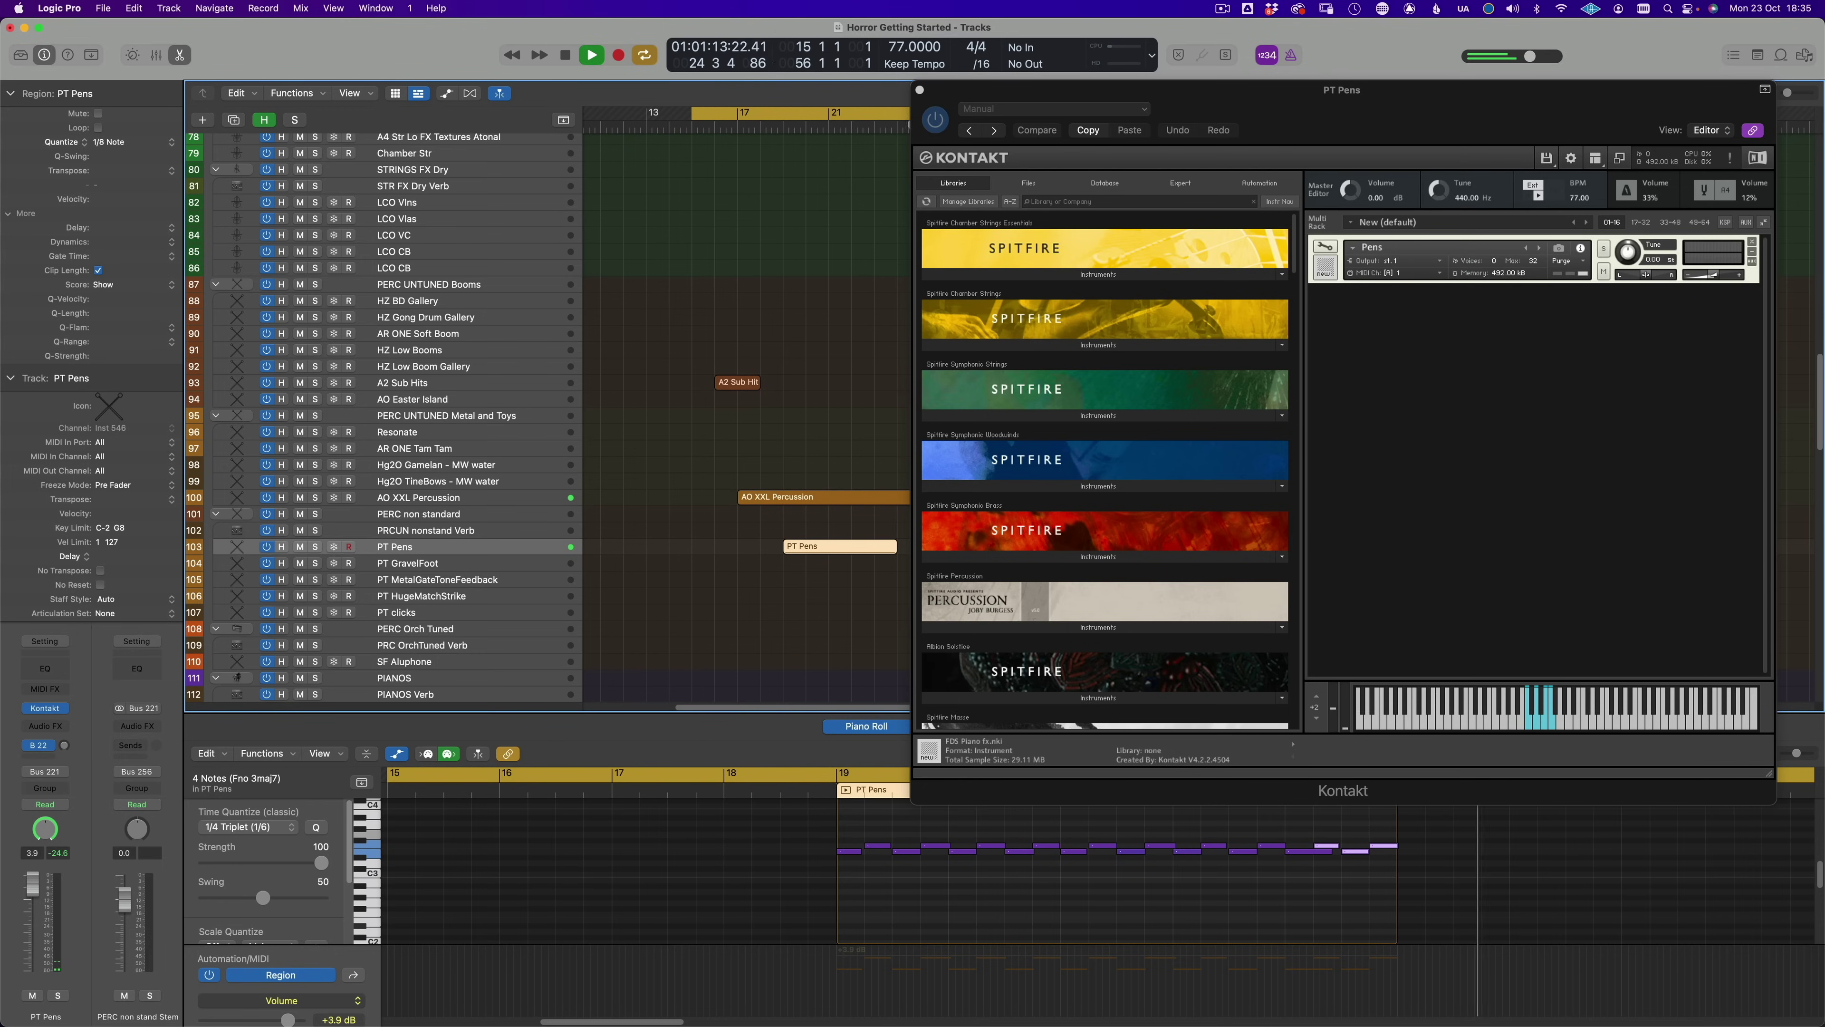
{"action": "scroll", "coordinate": [395, 417], "scroll_direction": "down", "scroll_amount": 3}
{"action": "scroll", "coordinate": [395, 416], "scroll_direction": "down", "scroll_amount": 4}
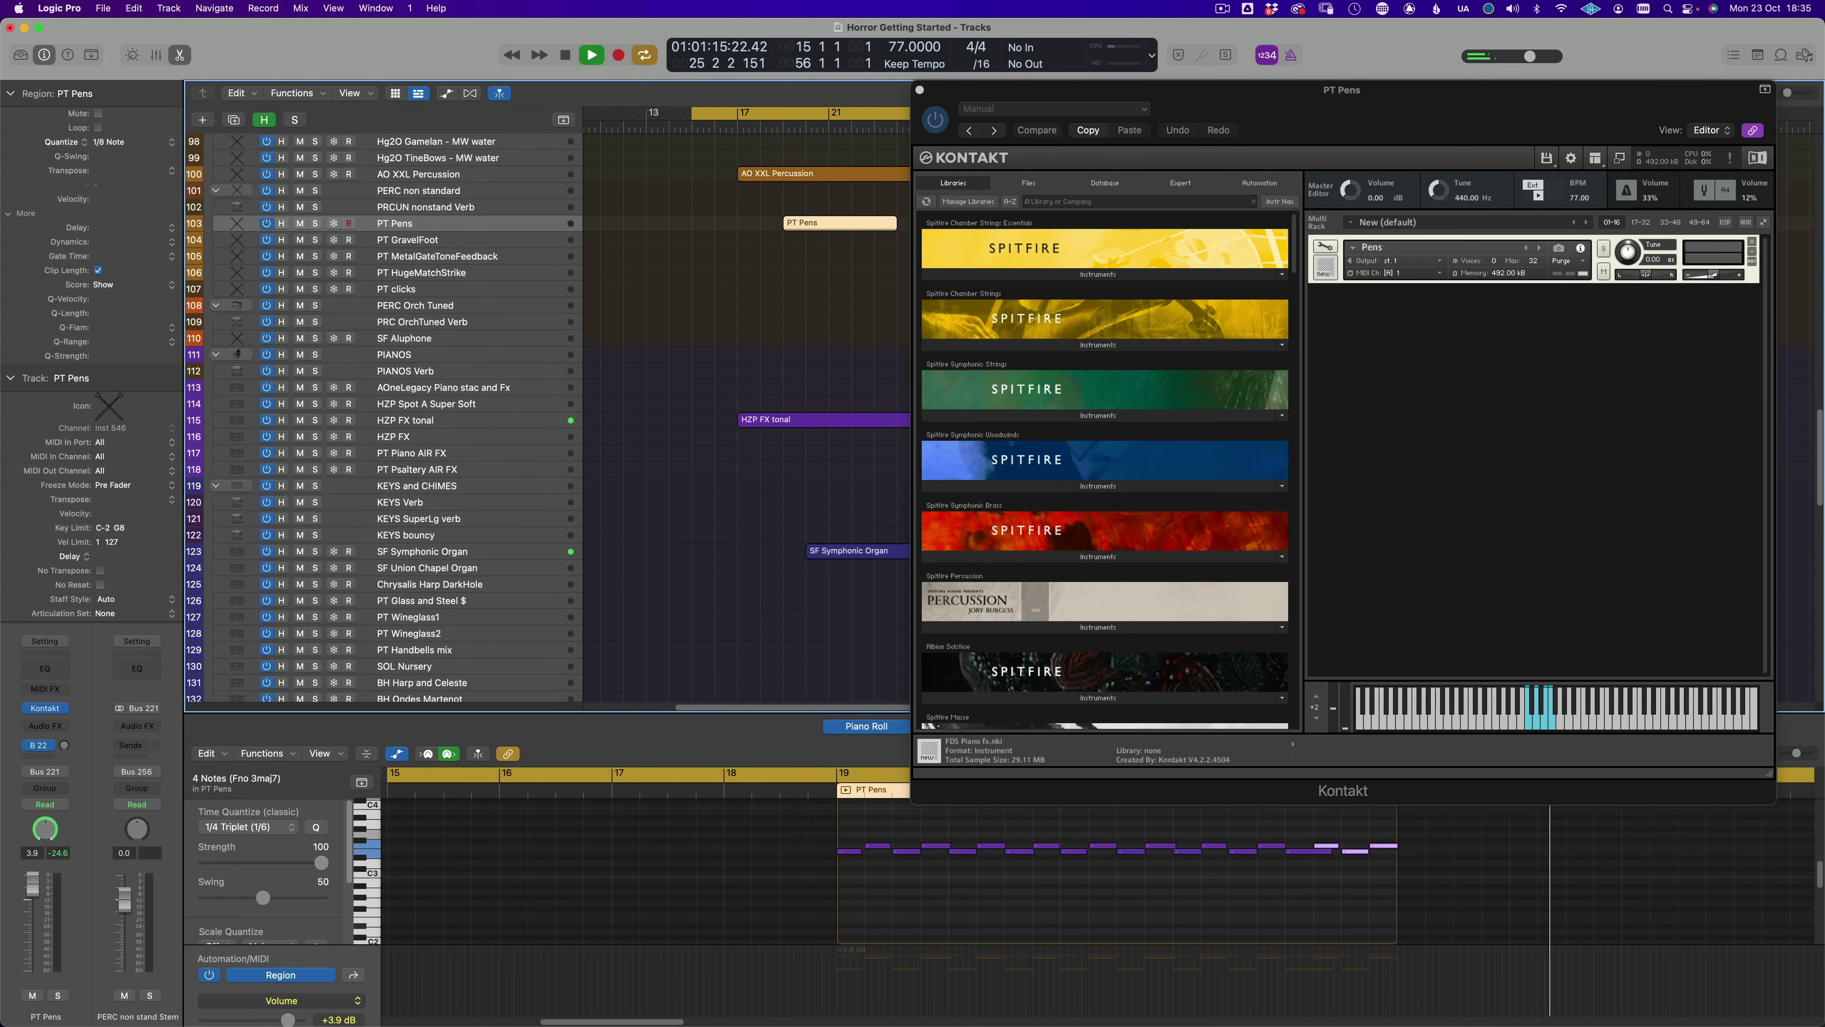
{"action": "key", "text": "space"}
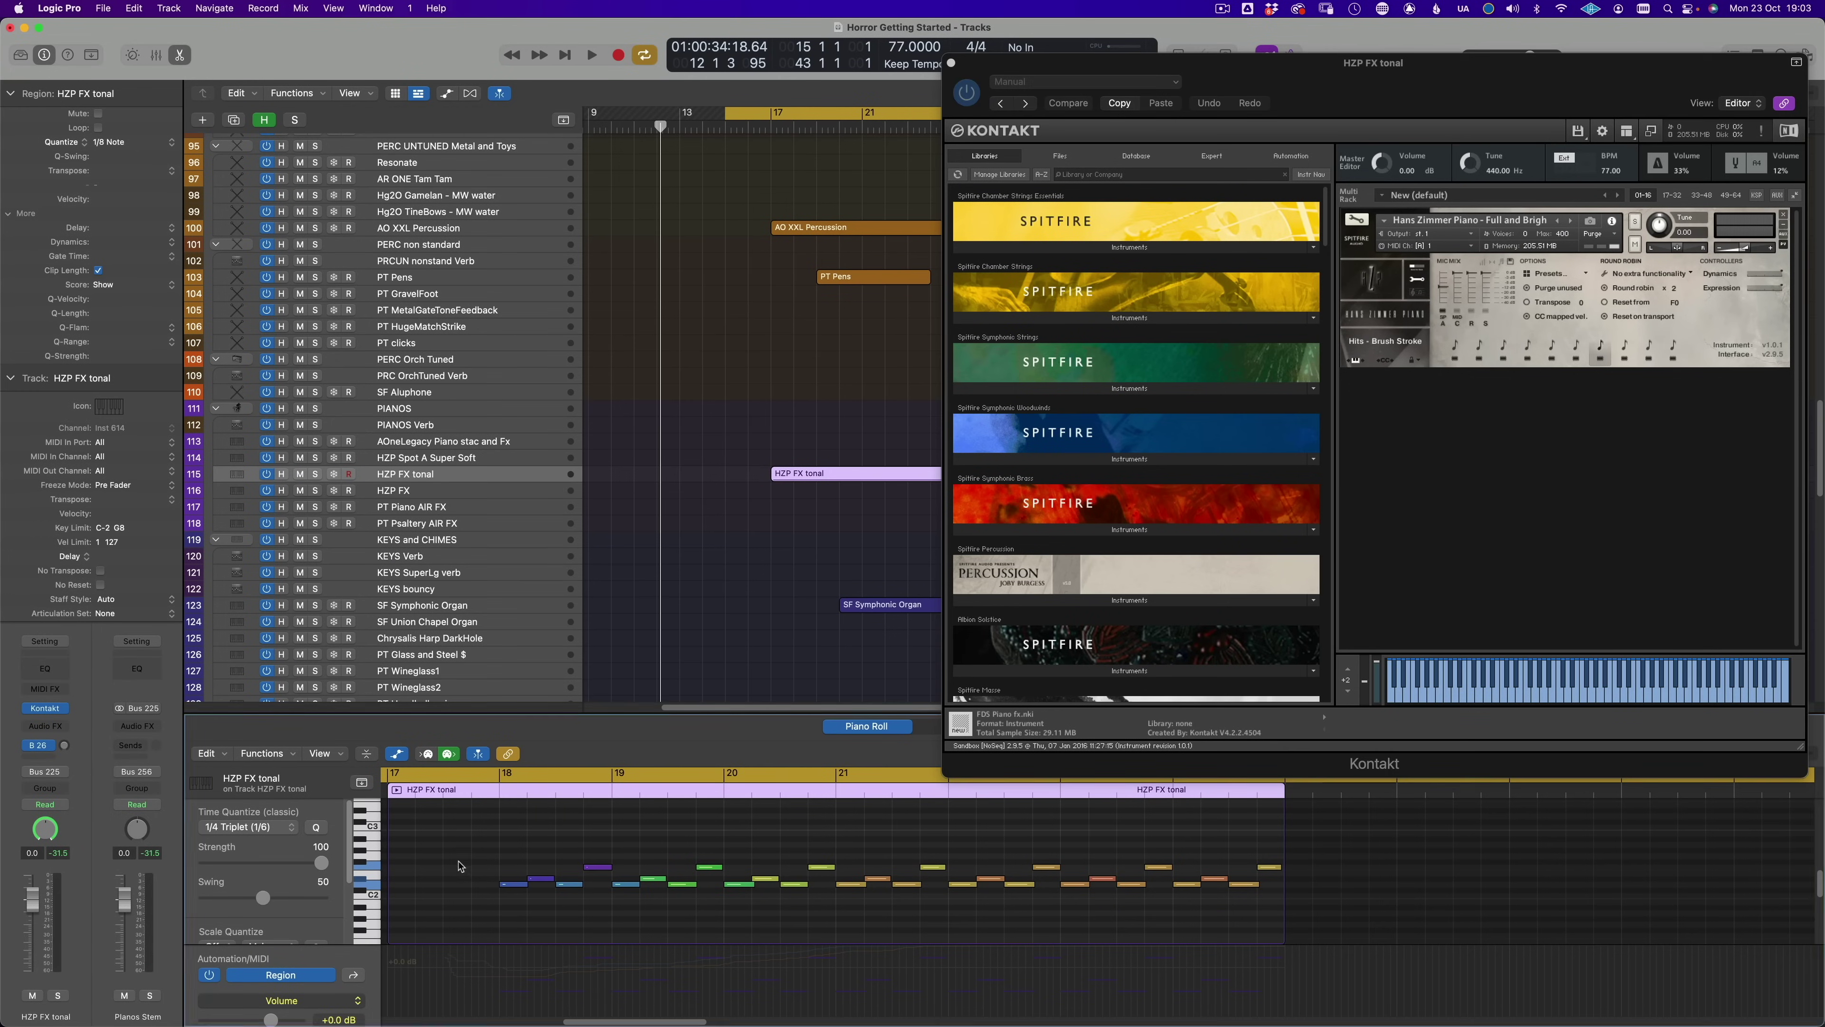
Select the opening notes of the HZP FX tonal region, and audition the SF Symphonic Organ region in solo
{"action": "left_click_drag", "start_coordinate": [458, 837], "coordinate": [709, 903]}
{"action": "left_click", "coordinate": [569, 609]}
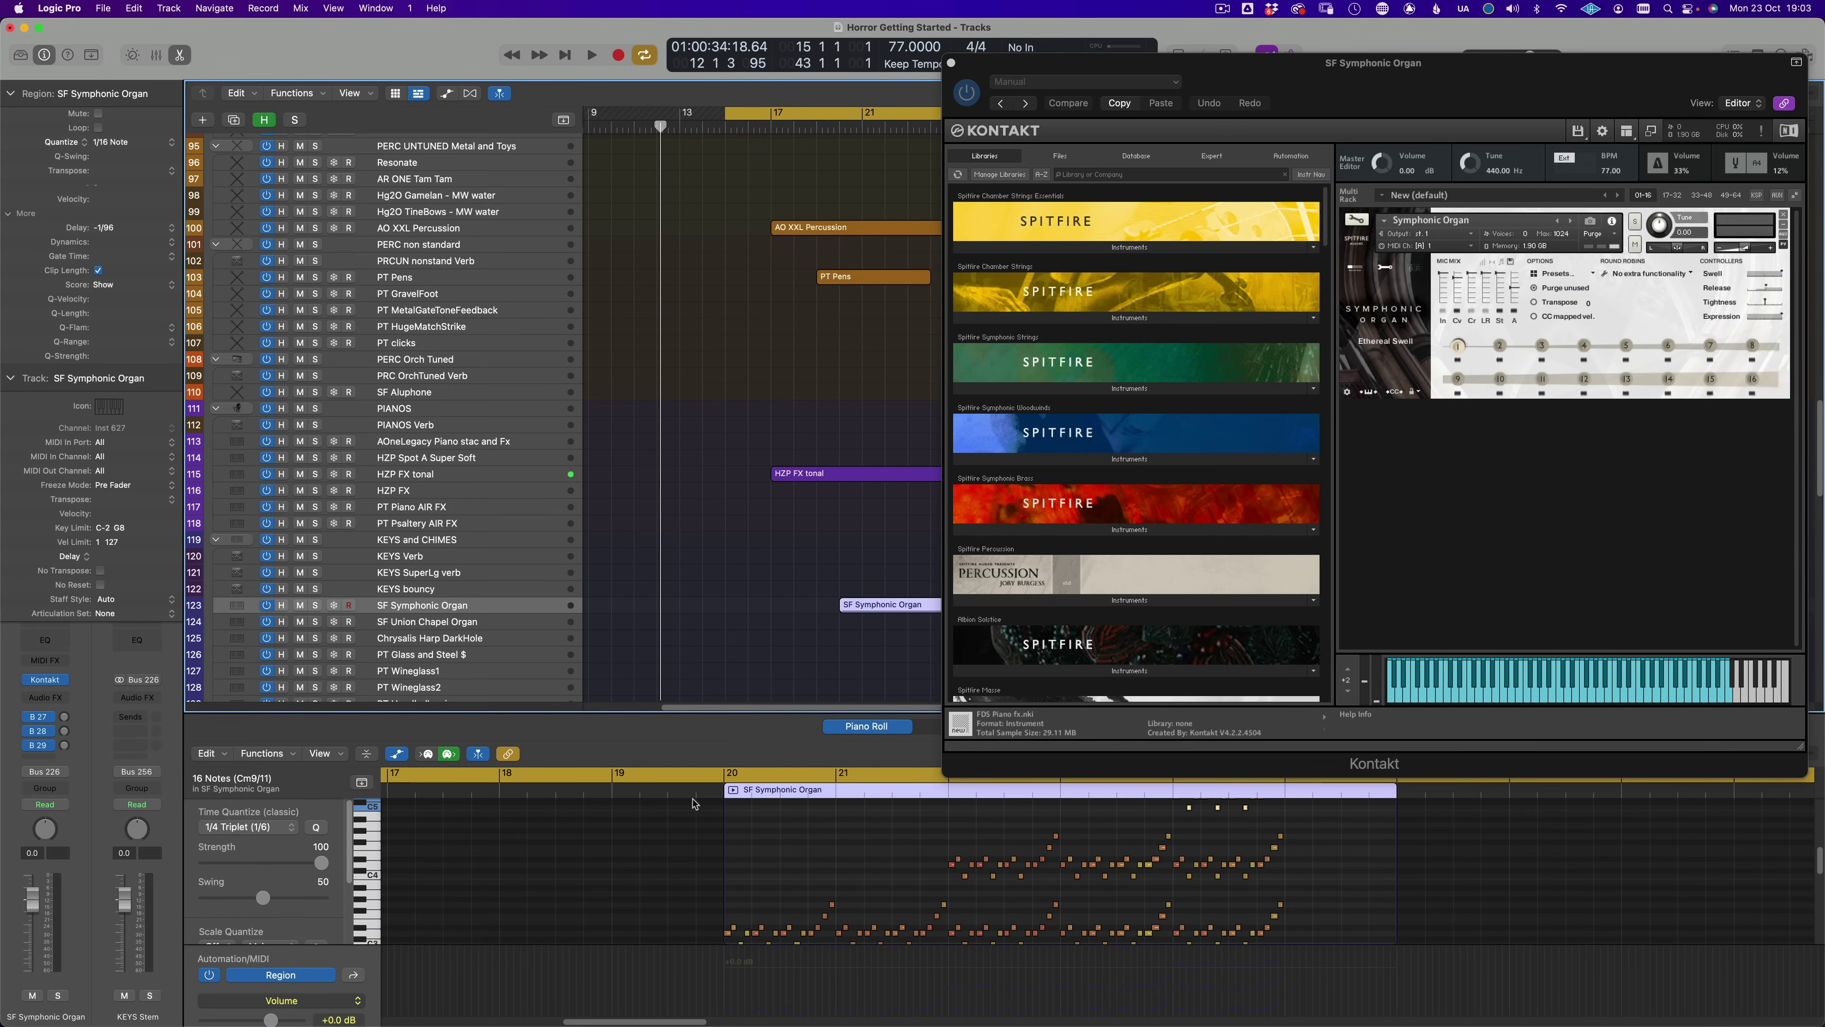
{"action": "key", "text": "s"}
{"action": "key", "text": "shift+space"}
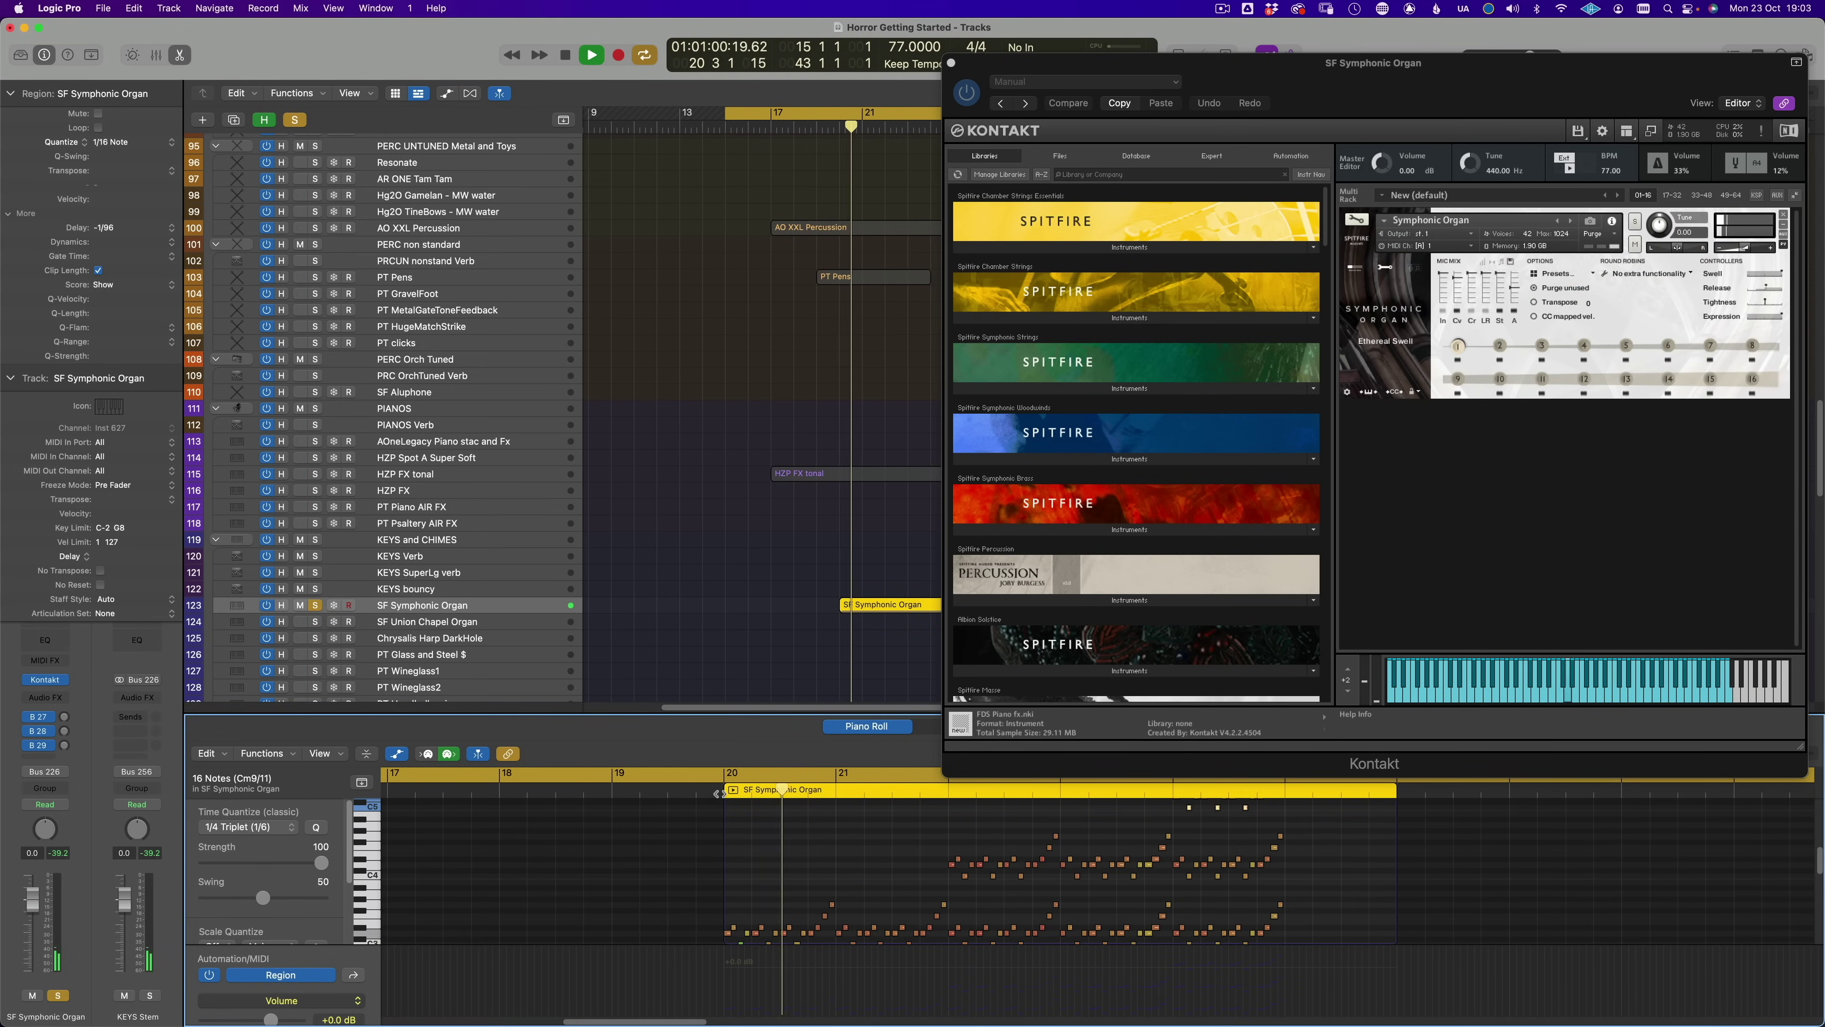
{"action": "key", "text": "space"}
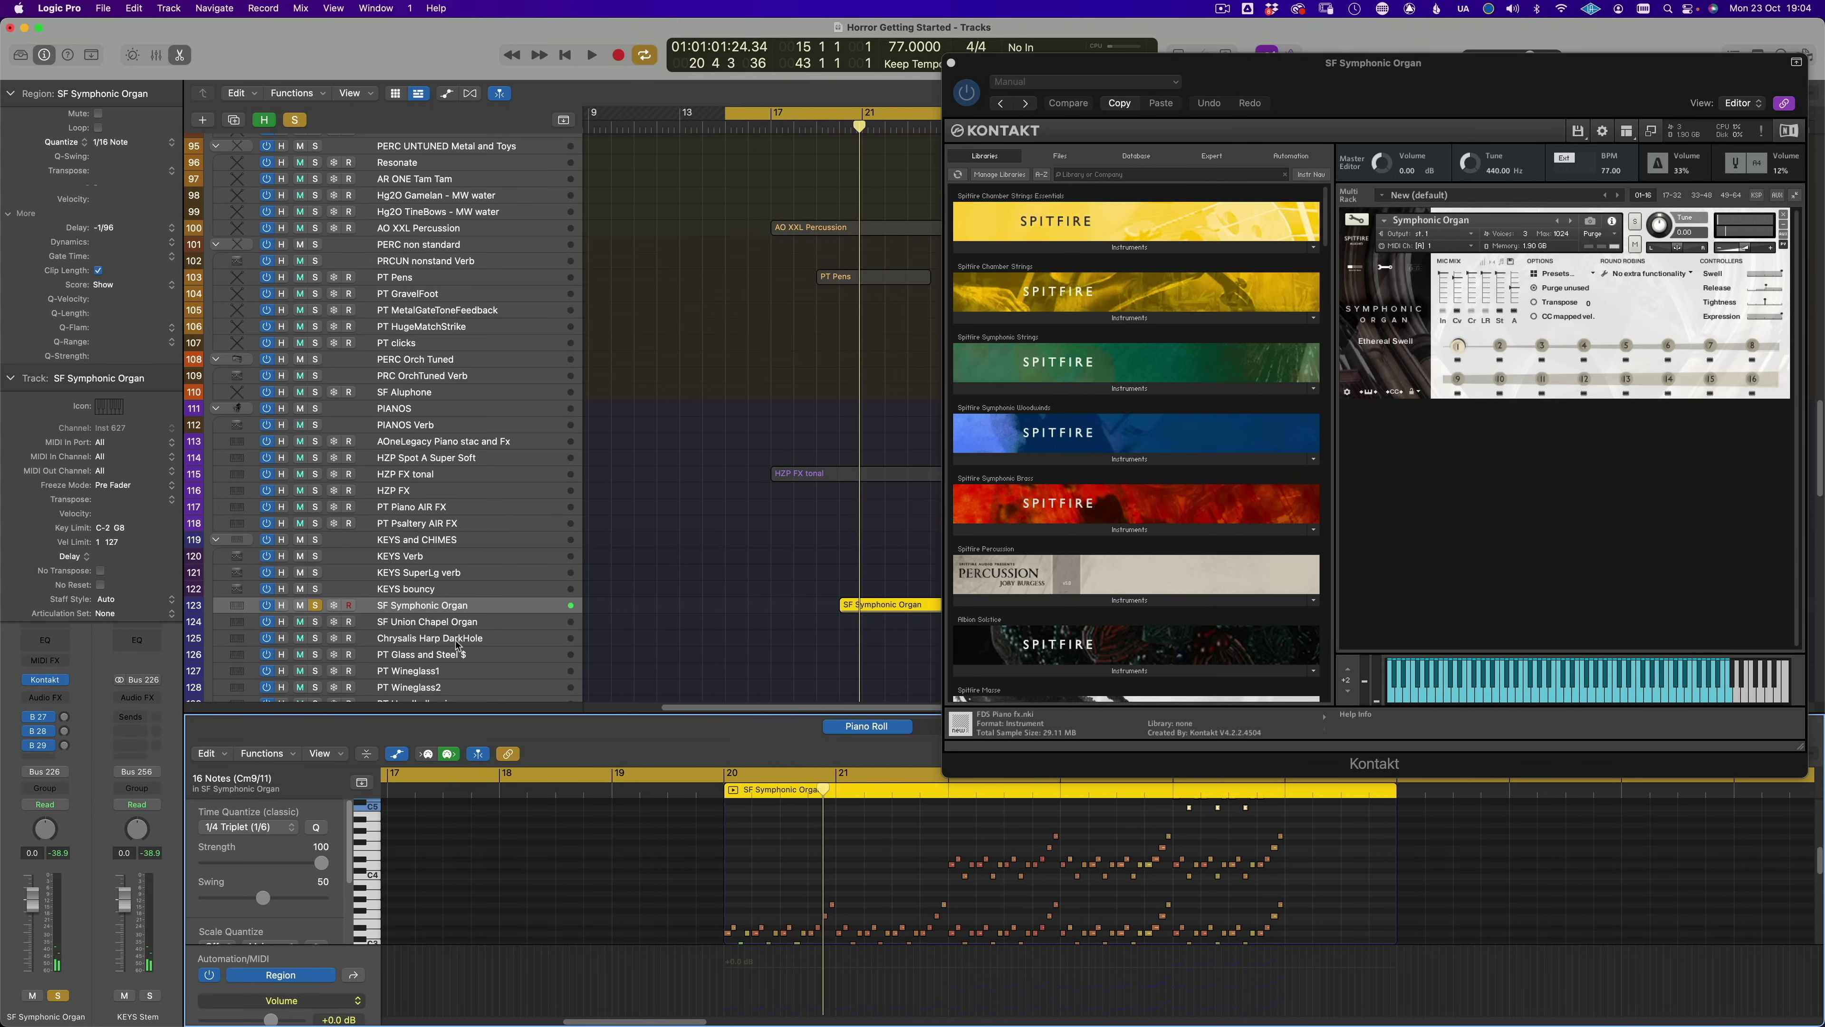
{"action": "key", "text": "s"}
Audition the HZ 20 VC R Shorts region in solo while following its notes in the piano roll
{"action": "left_click_drag", "start_coordinate": [1815, 420], "coordinate": [1820, 235]}
{"action": "left_click", "coordinate": [513, 435]}
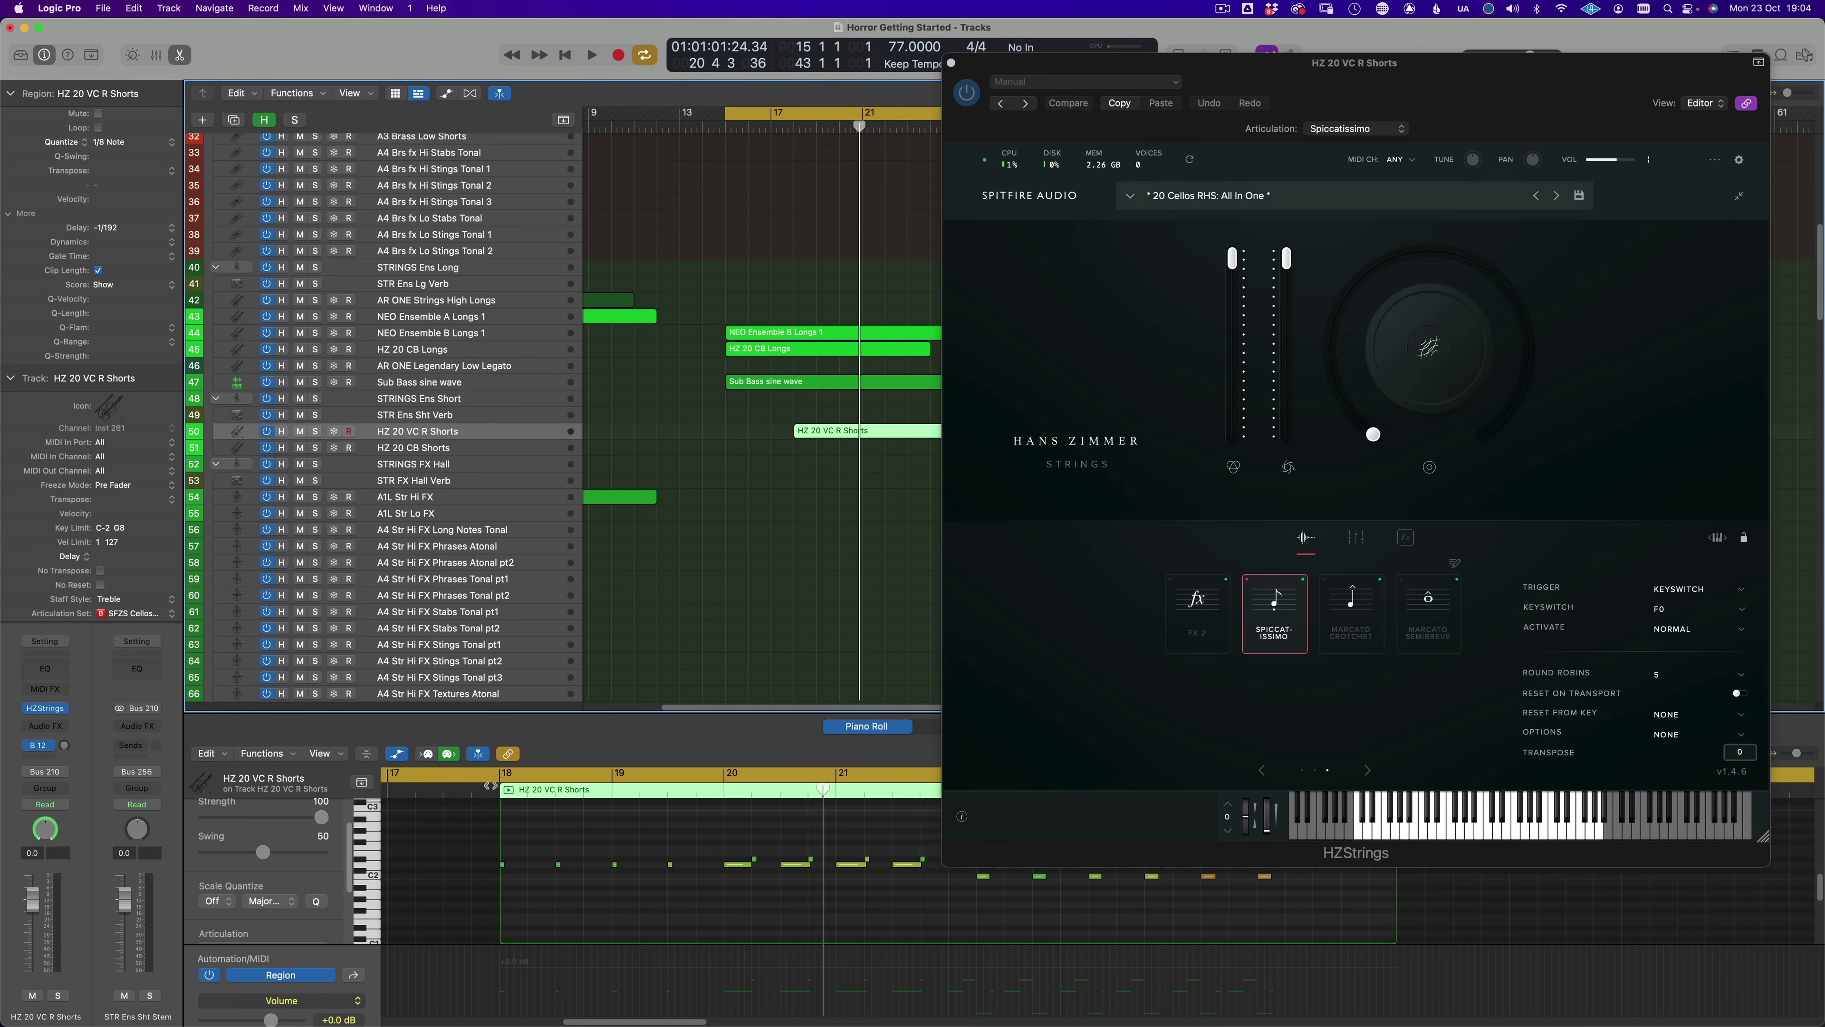
{"action": "key", "text": "s"}
{"action": "key", "text": "shift+space"}
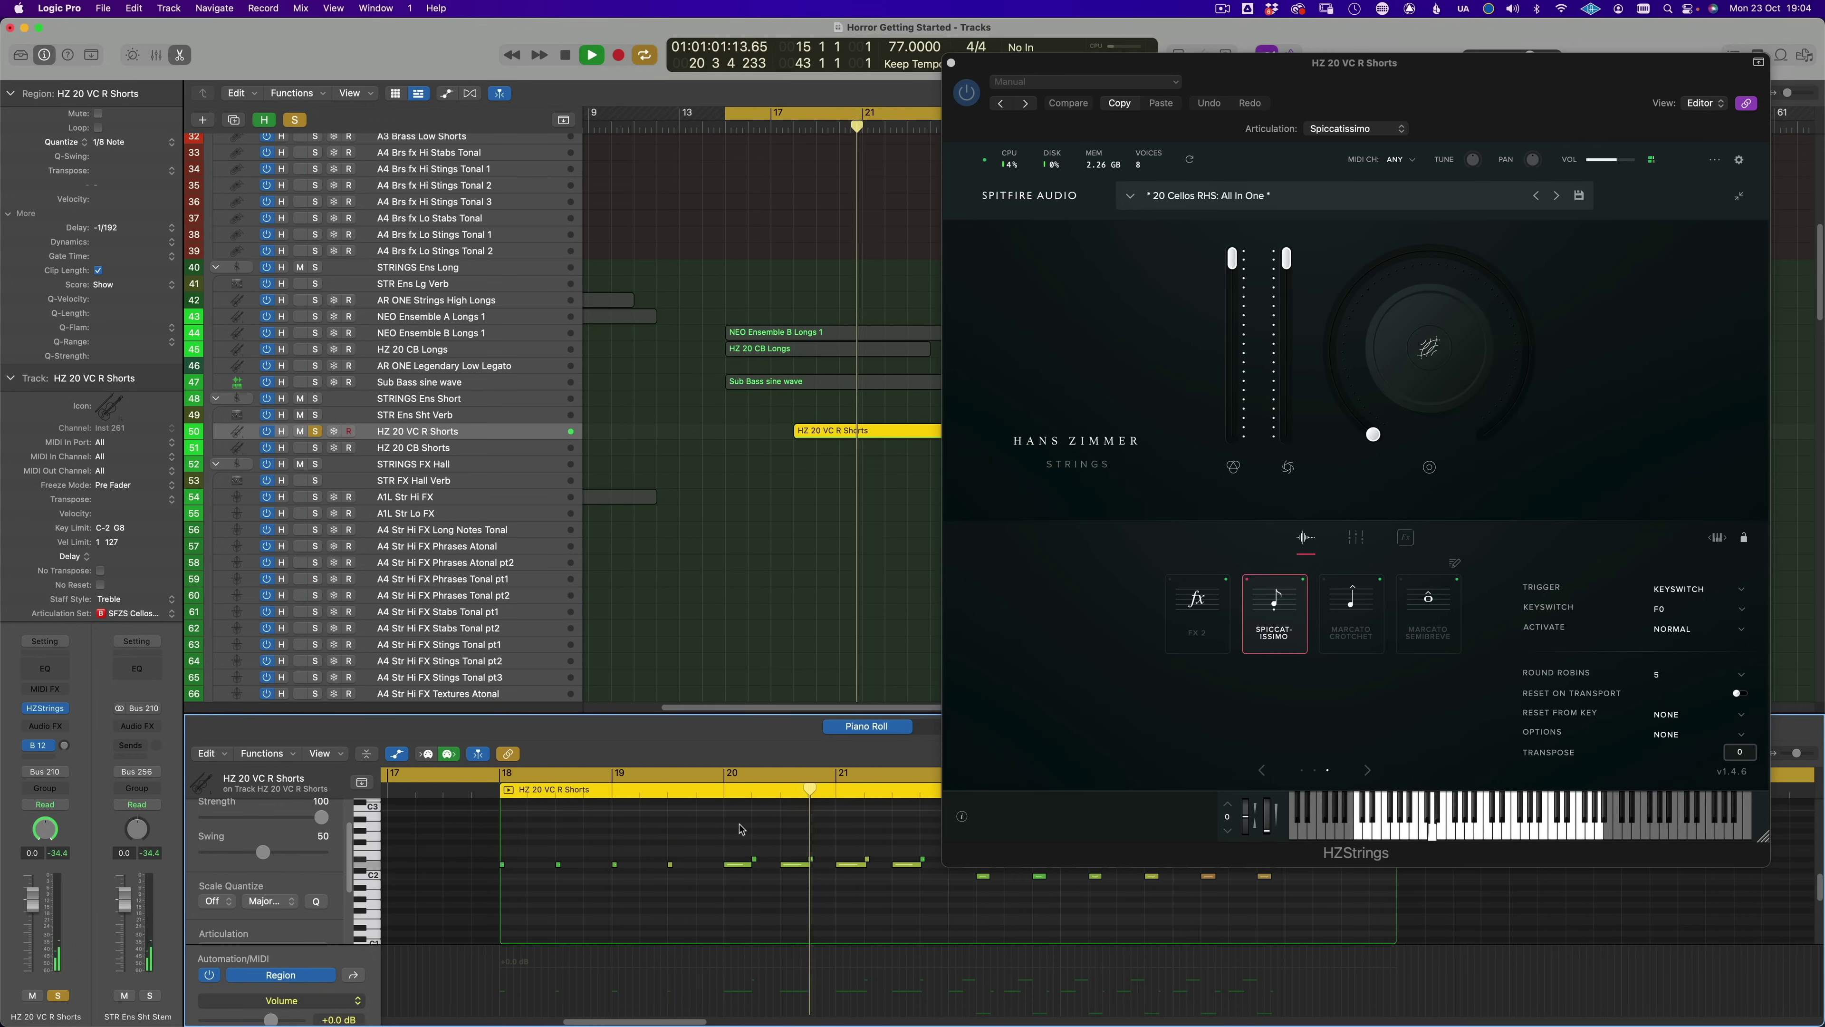
{"action": "scroll", "coordinate": [891, 855], "scroll_direction": "right", "scroll_amount": 5}
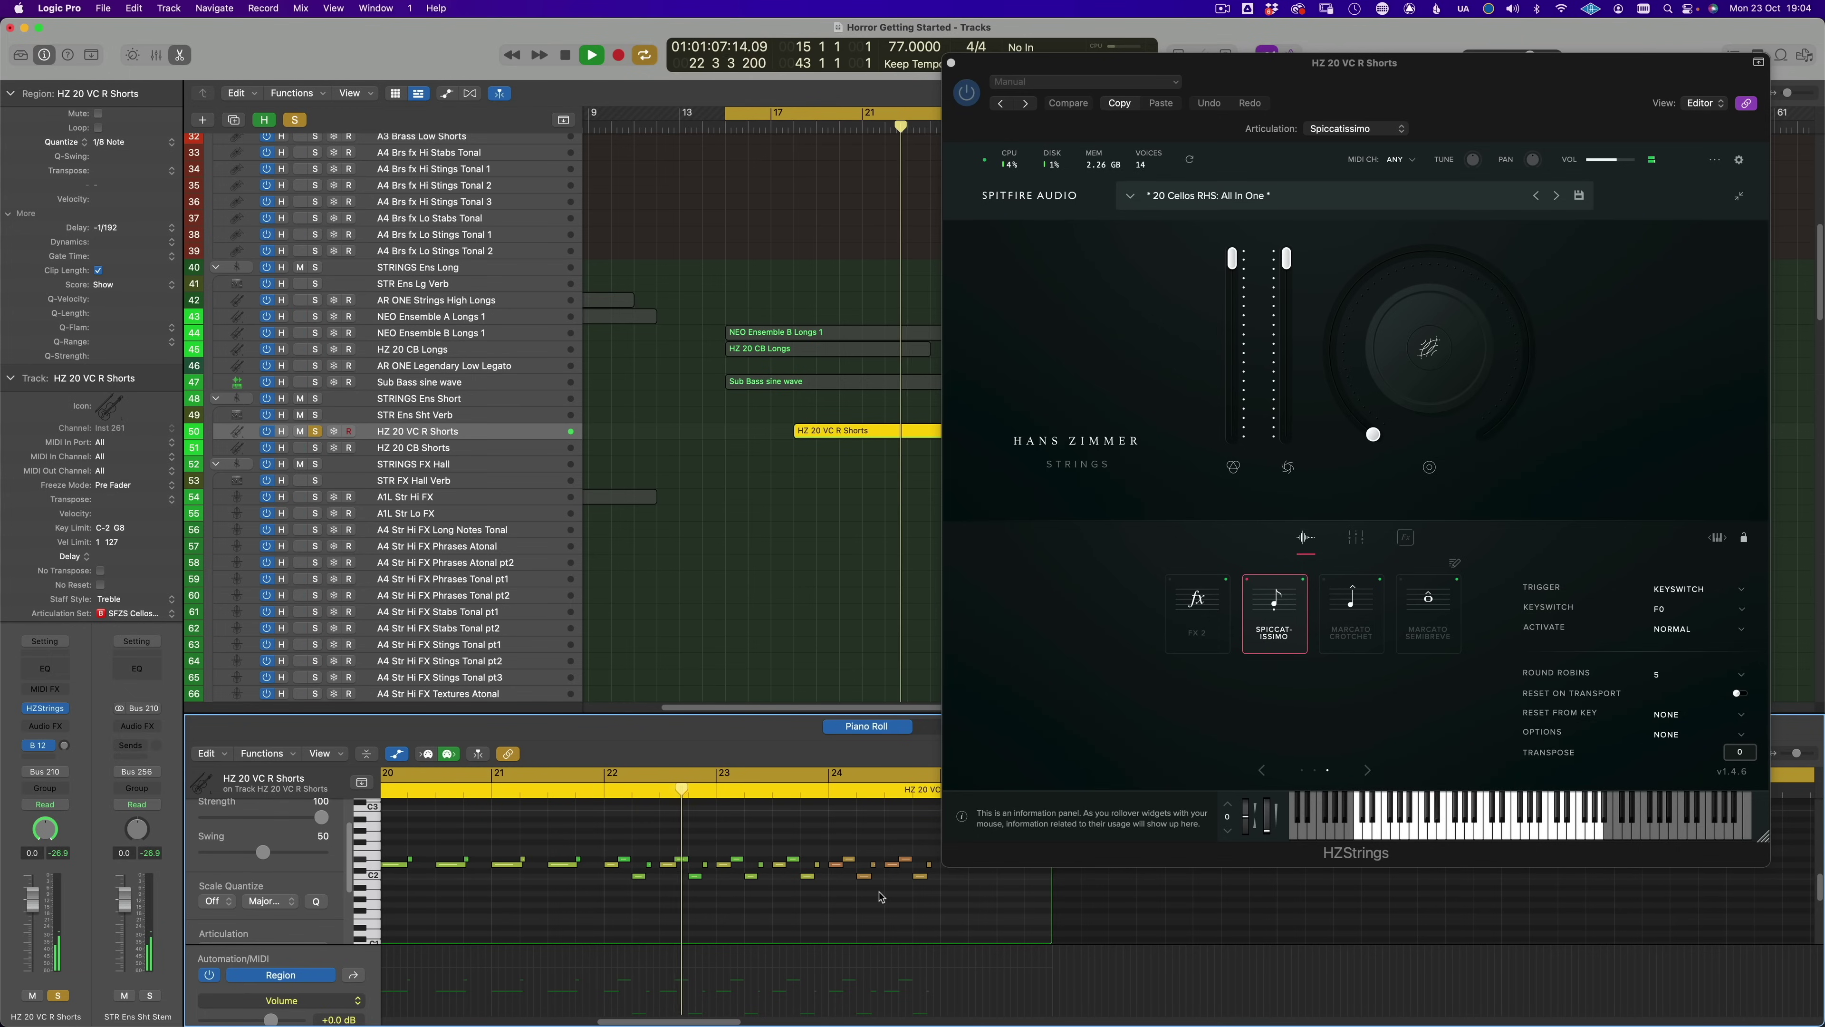
{"action": "key", "text": "space"}
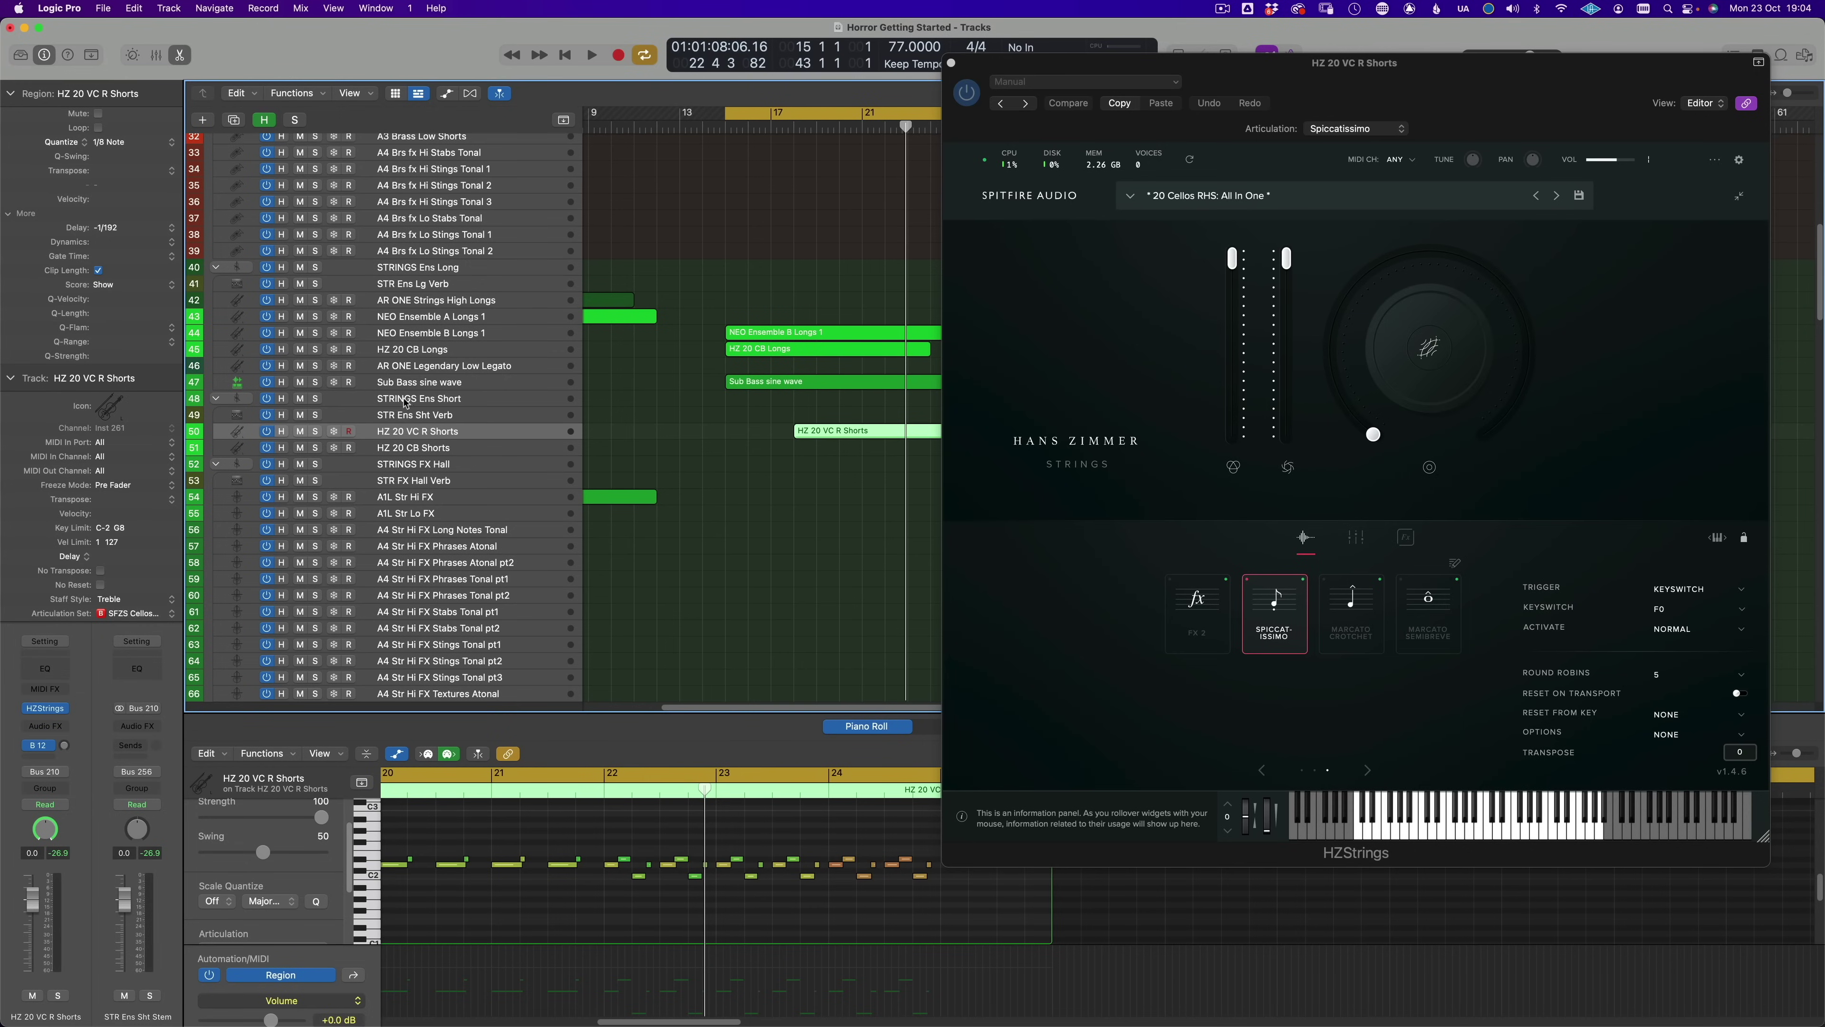
Solo the Sub Bass sine wave track and audition its long note from bar 17
{"action": "key", "text": "Up"}
{"action": "key", "text": "Up"}
{"action": "key", "text": "Up"}
{"action": "left_click_drag", "start_coordinate": [644, 1021], "coordinate": [582, 1021]}
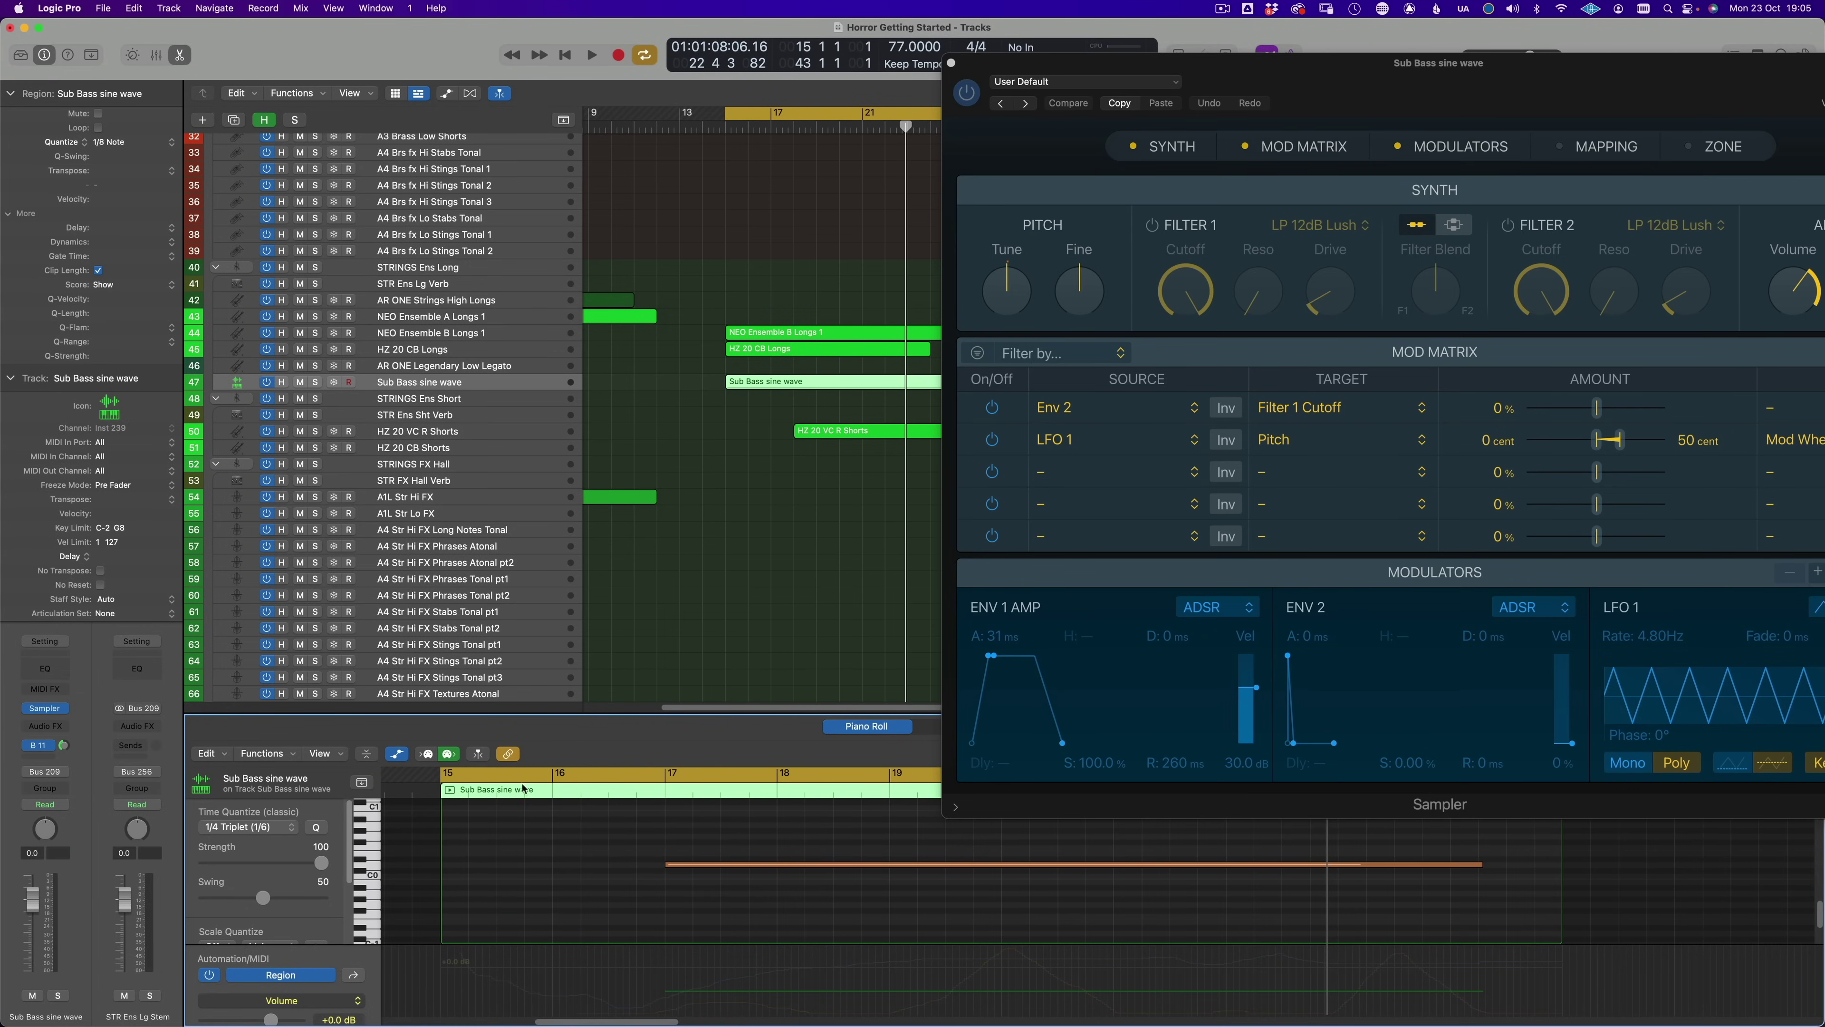
{"action": "key", "text": "s"}
{"action": "double_click", "coordinate": [654, 798]}
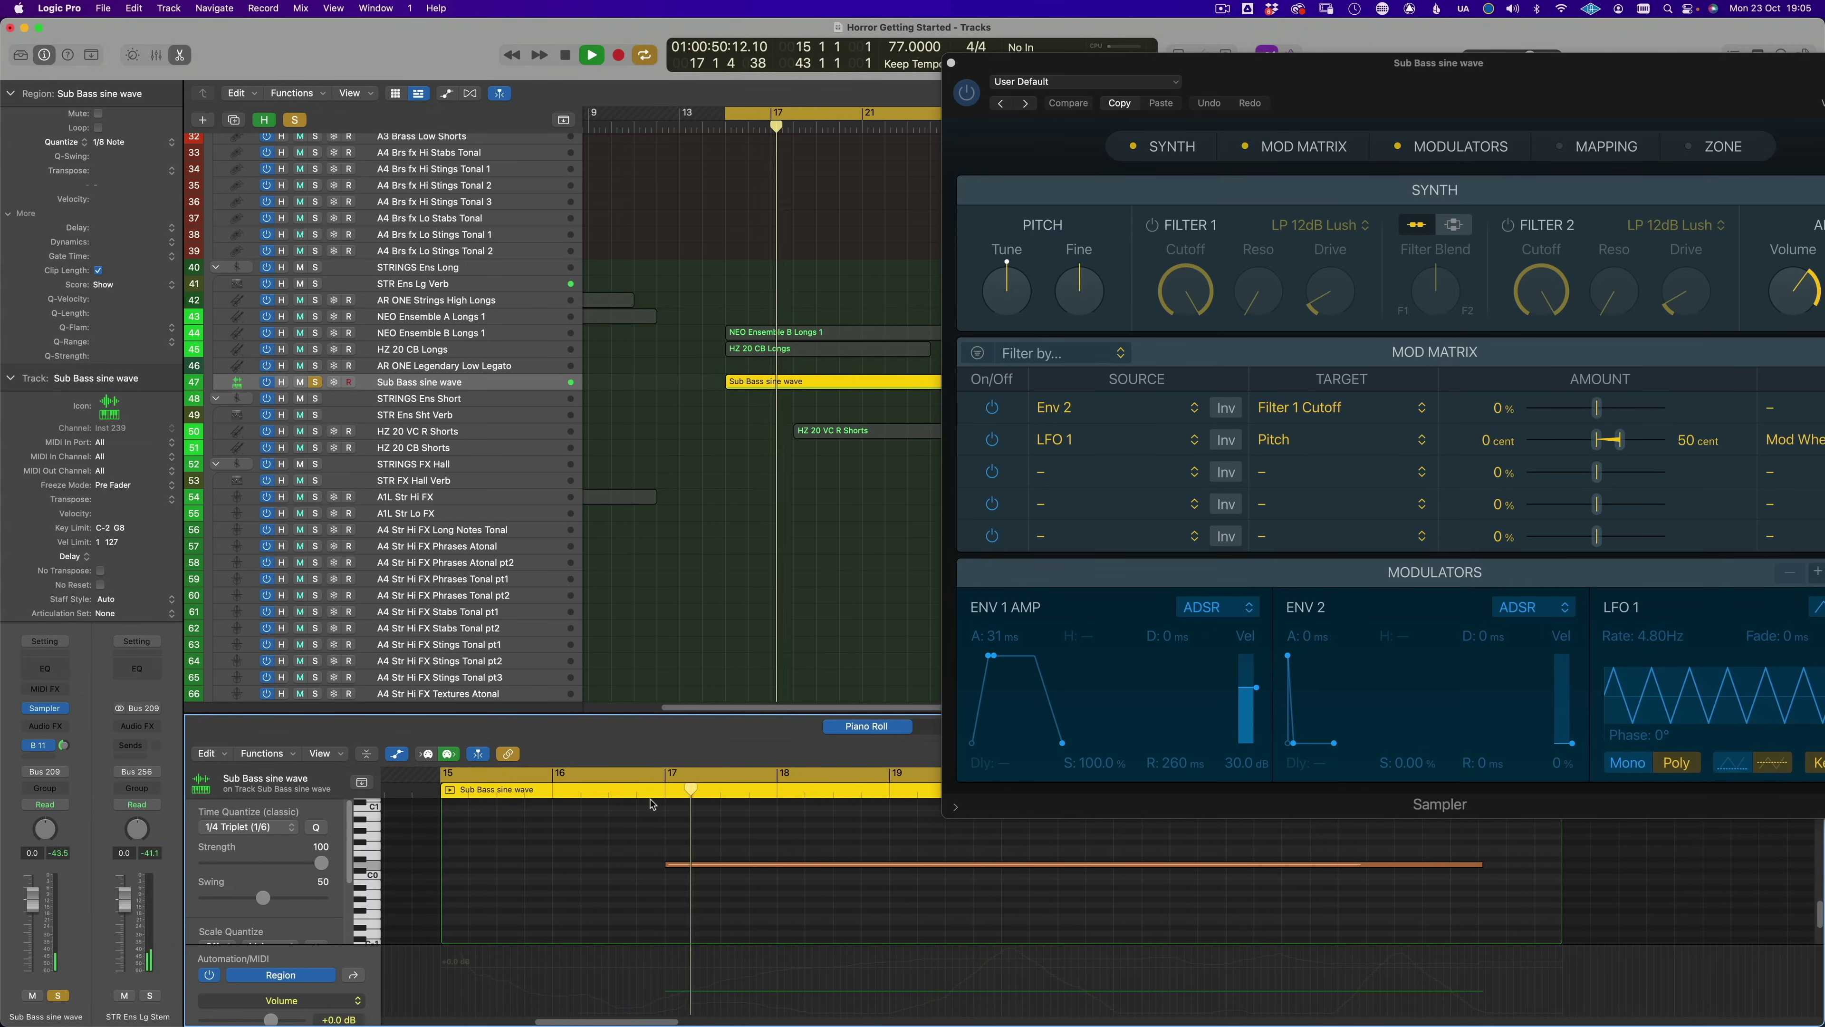
{"action": "key", "text": "space"}
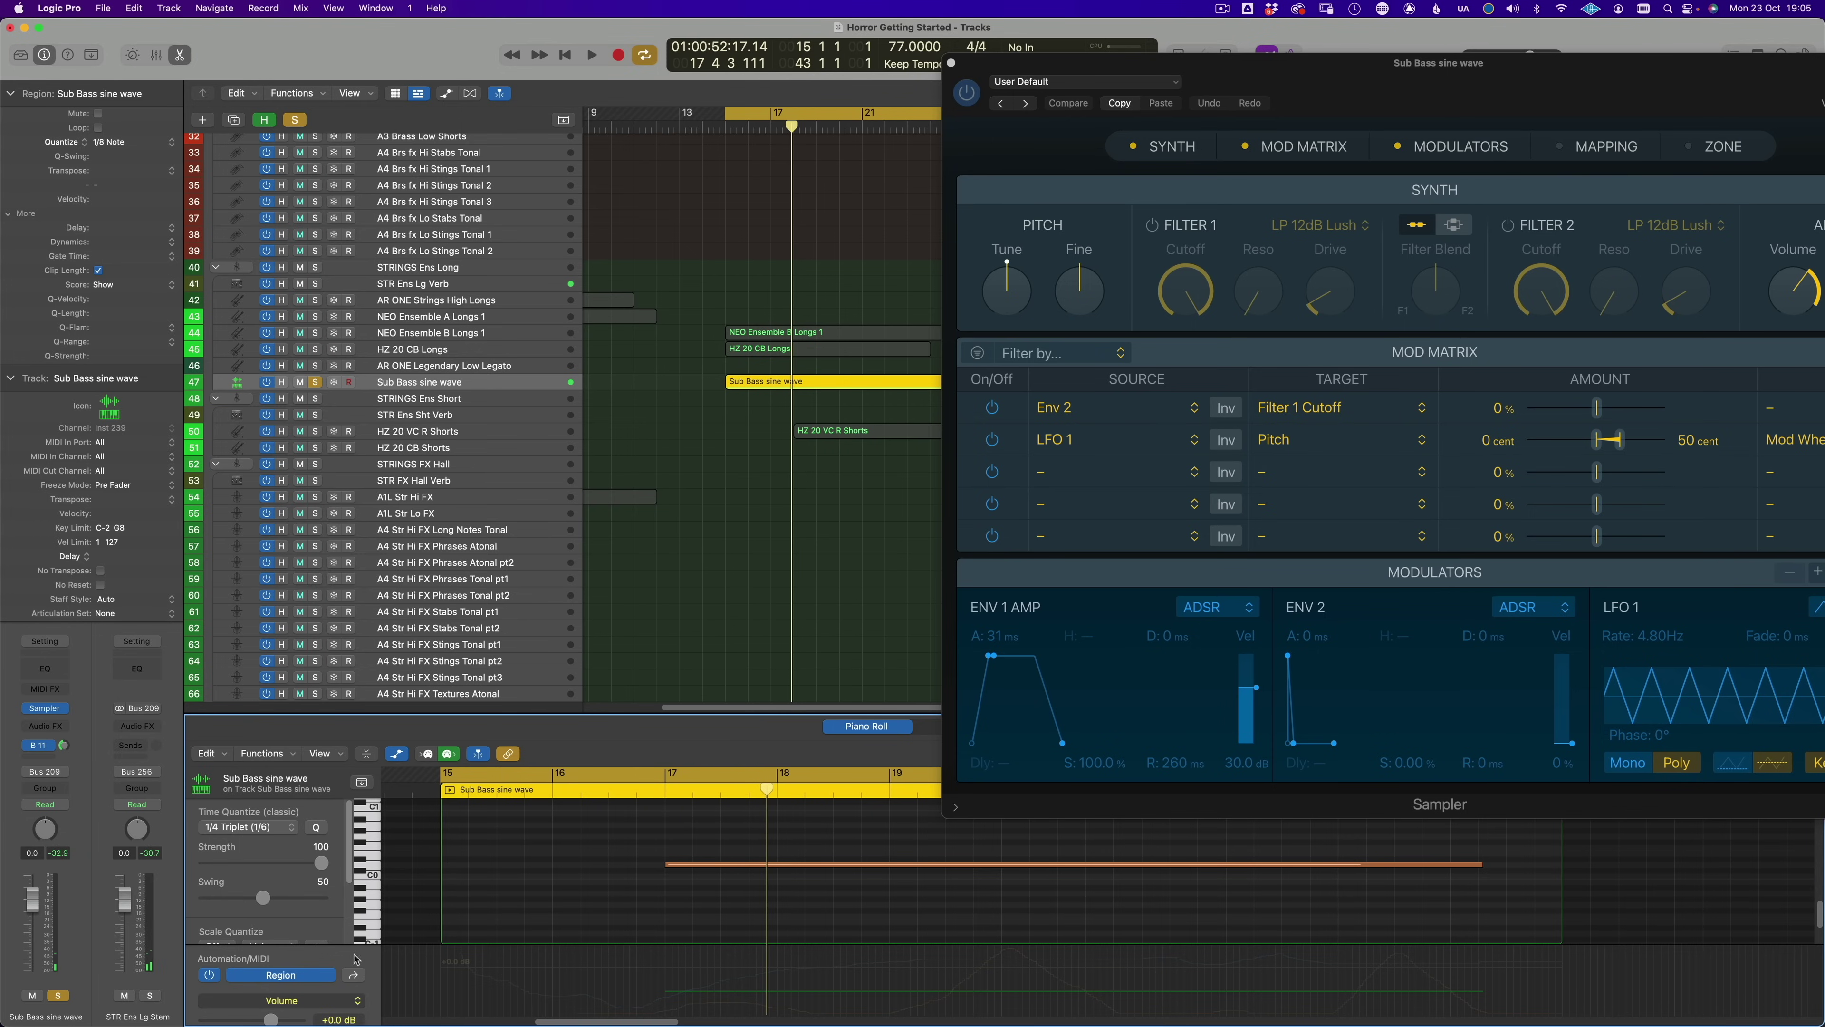
Show the Modulation data of the Sub Bass sine wave region in the automation lane, and reposition the Sampler window
{"action": "left_click", "coordinate": [309, 1001]}
{"action": "left_click", "coordinate": [345, 985]}
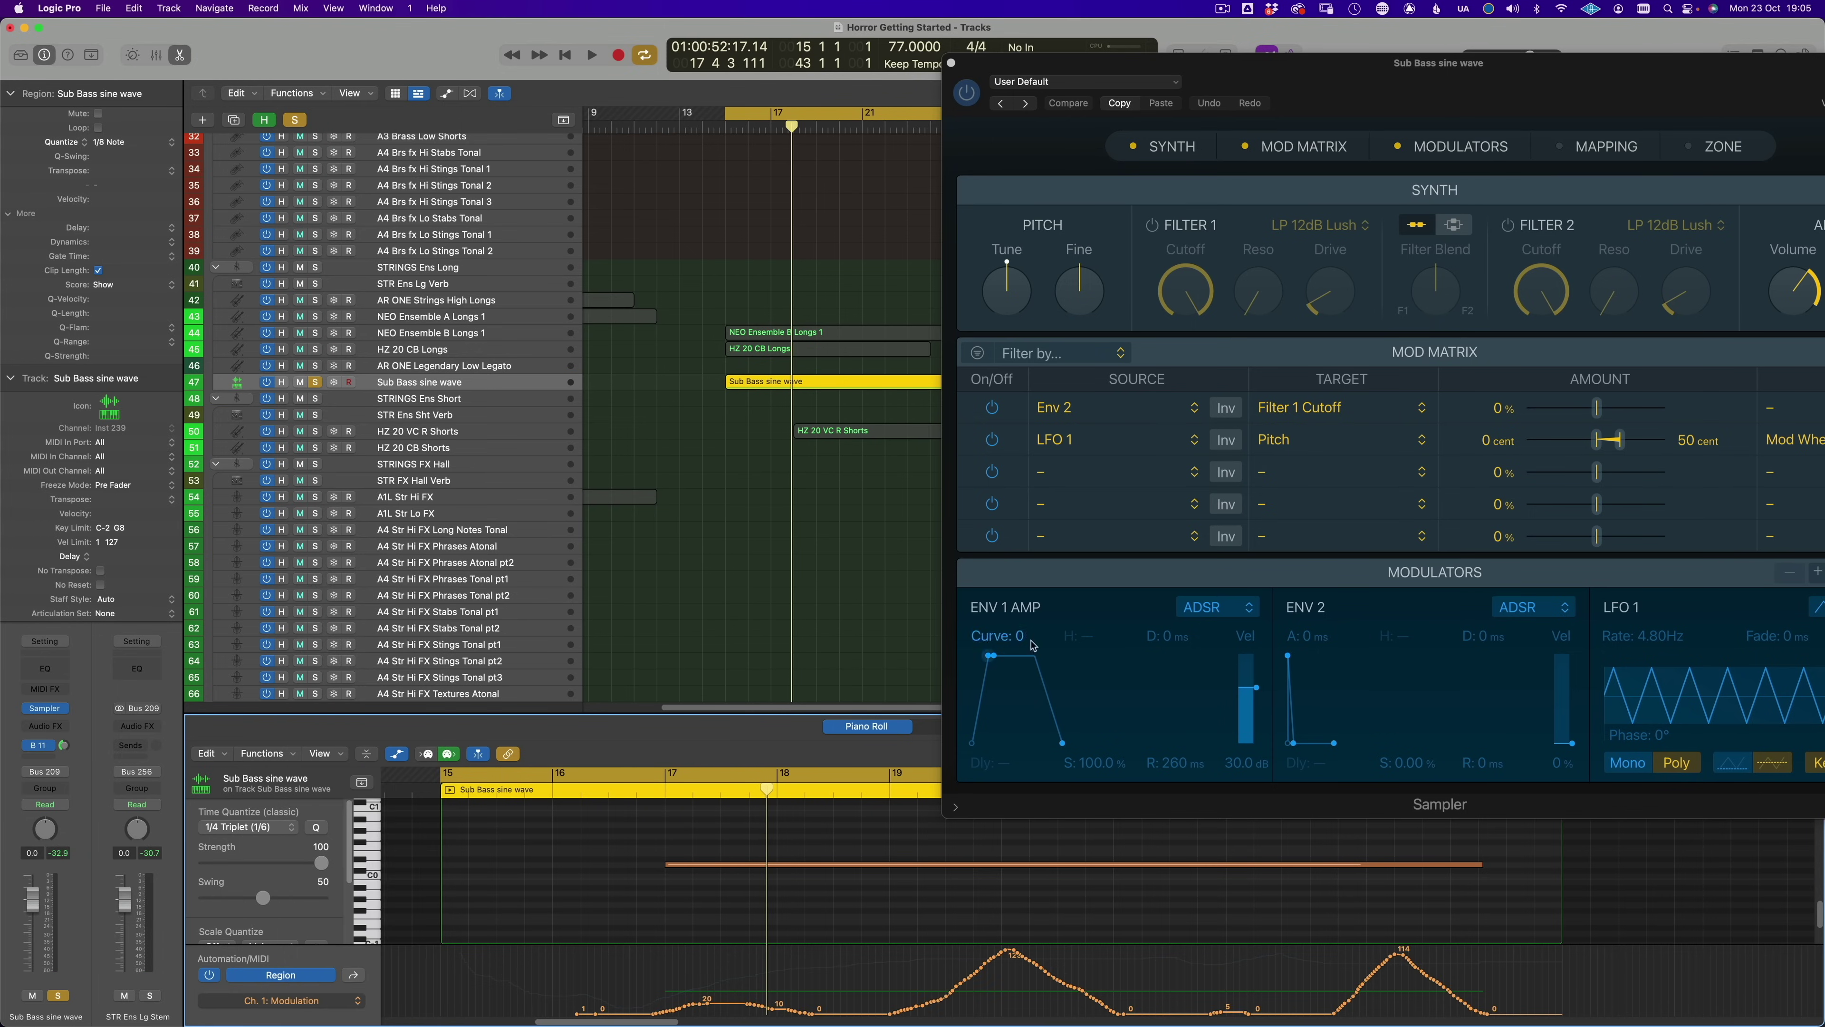
{"action": "left_click_drag", "start_coordinate": [1290, 78], "coordinate": [1131, 73]}
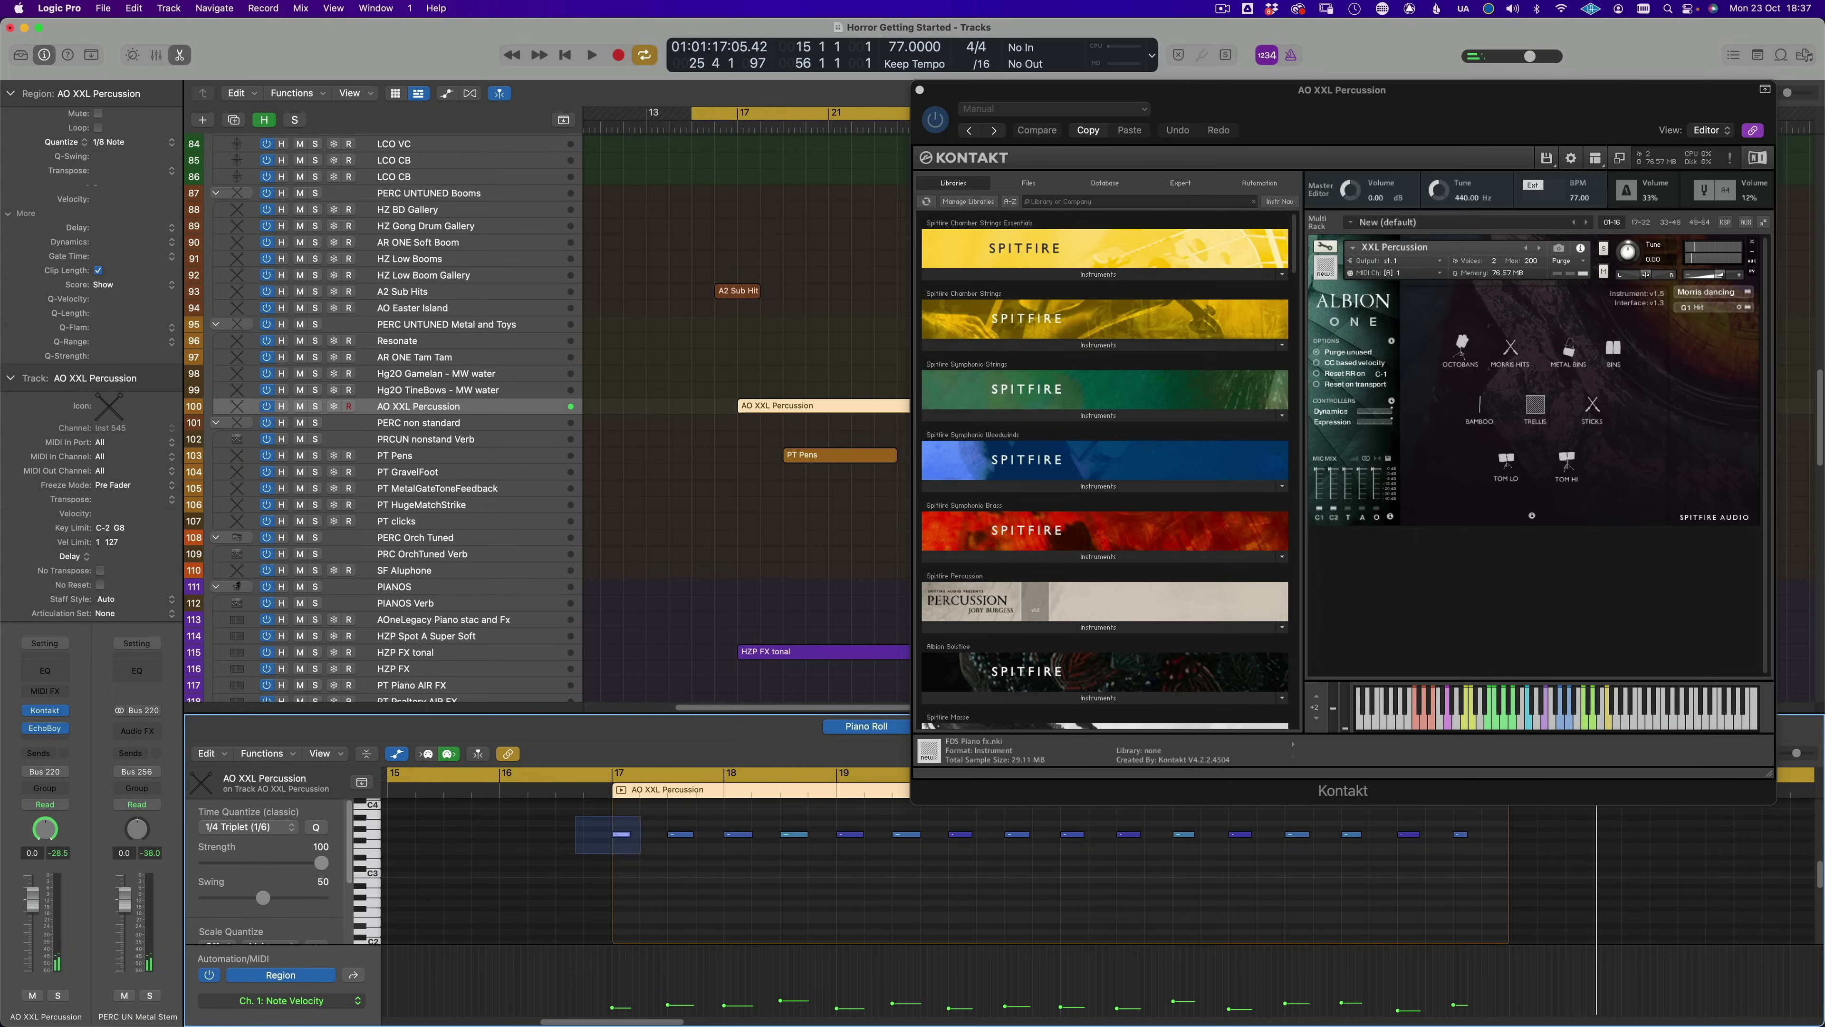
Select the first four notes of the AO XXL Percussion region in the piano roll
{"action": "left_click_drag", "start_coordinate": [641, 853], "coordinate": [796, 870]}
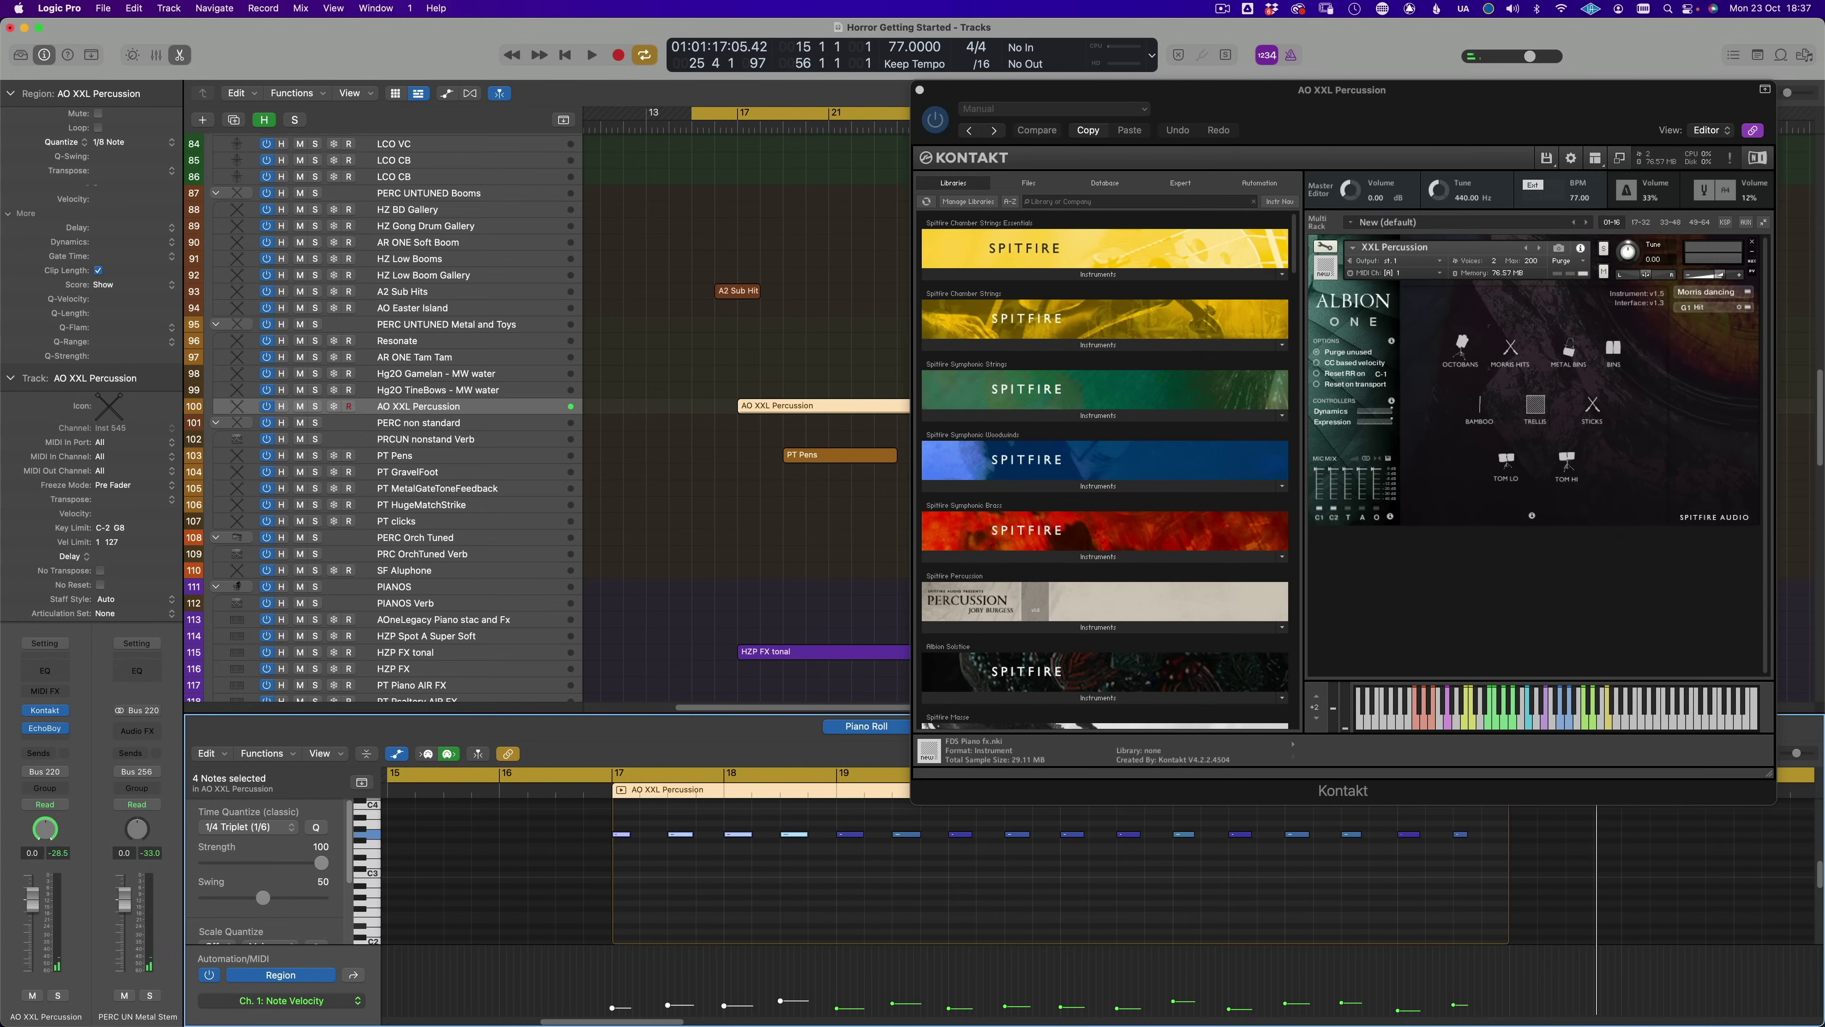